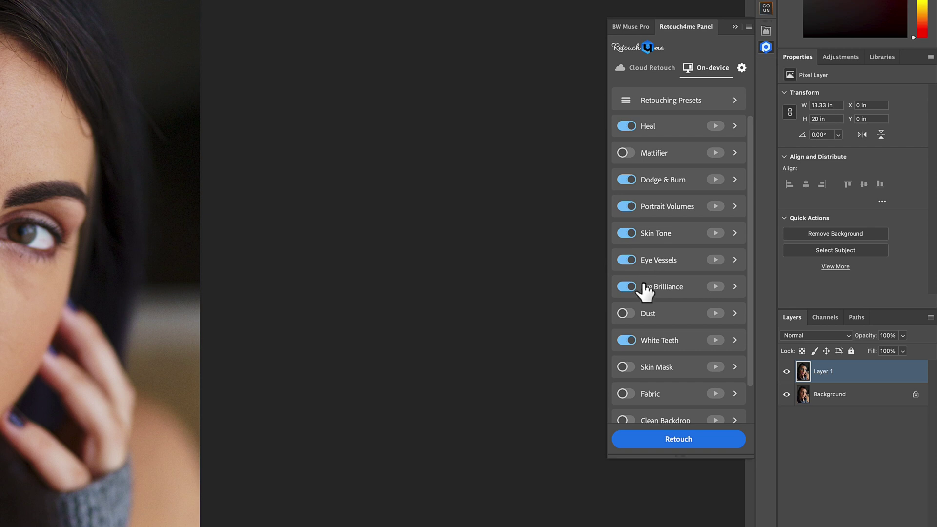
Run the on-device retouch with the enabled modules on Layer 1 and compare the result up close with the original Background
scroll(663, 349, down, 2)
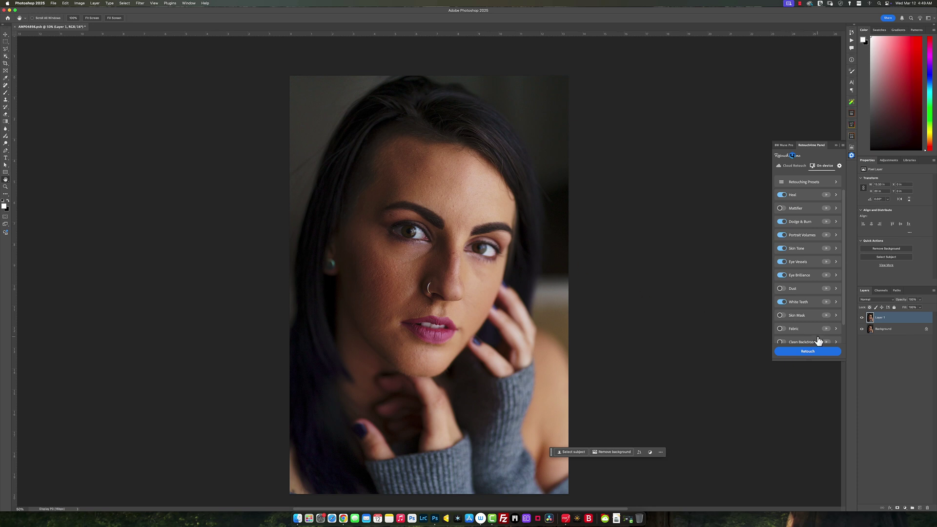
click(808, 352)
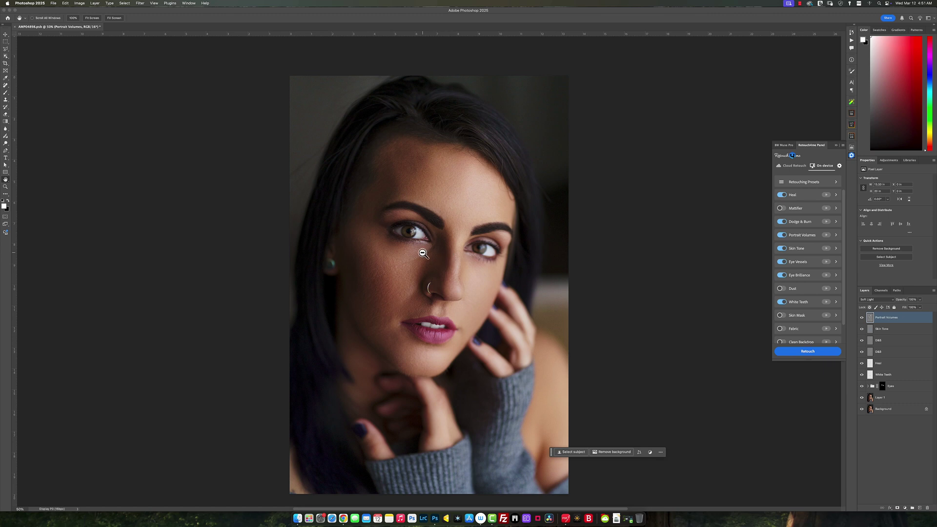
scroll(422, 253, up, 3)
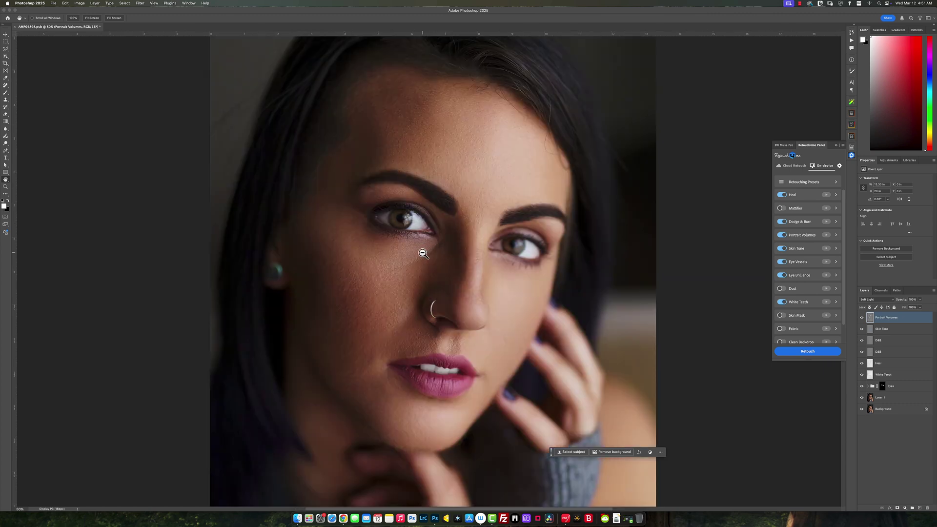
alt+click(862, 410)
alt+click(862, 410)
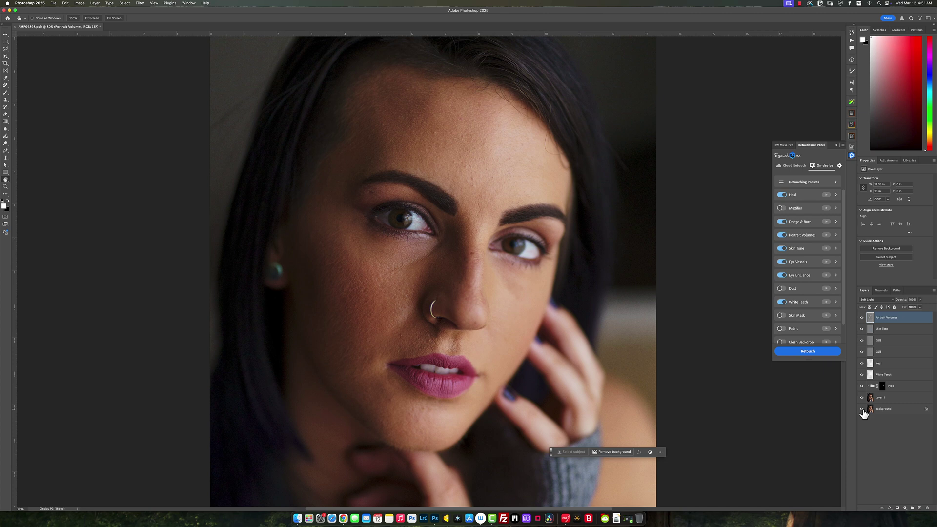
scroll(556, 293, down, 3)
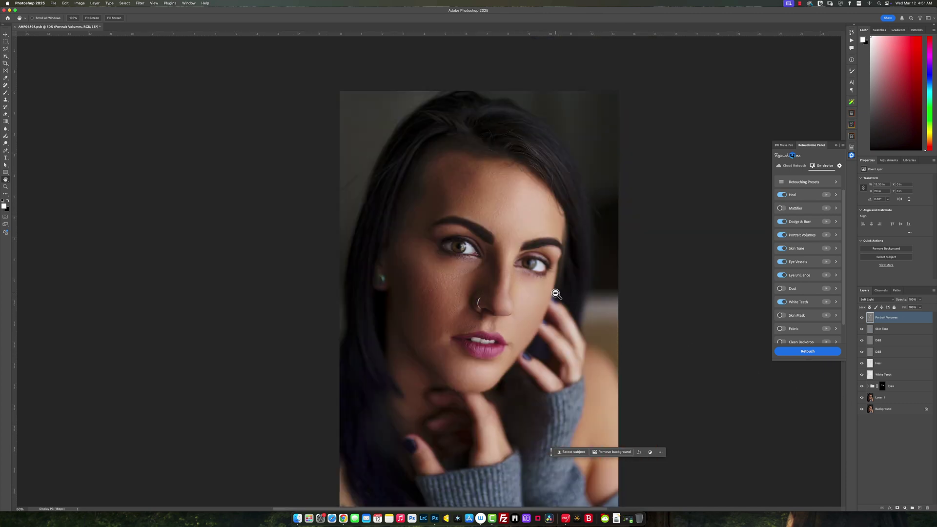
scroll(556, 294, up, 3)
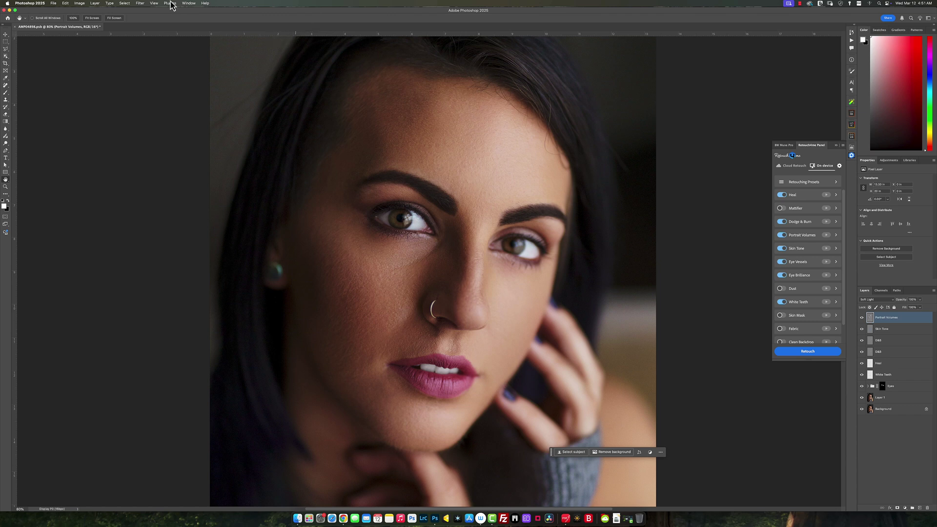
Stamp all visible layers into a new top layer and open the Retouch4me Face Make filter on it
click(140, 3)
mouse_move(195, 156)
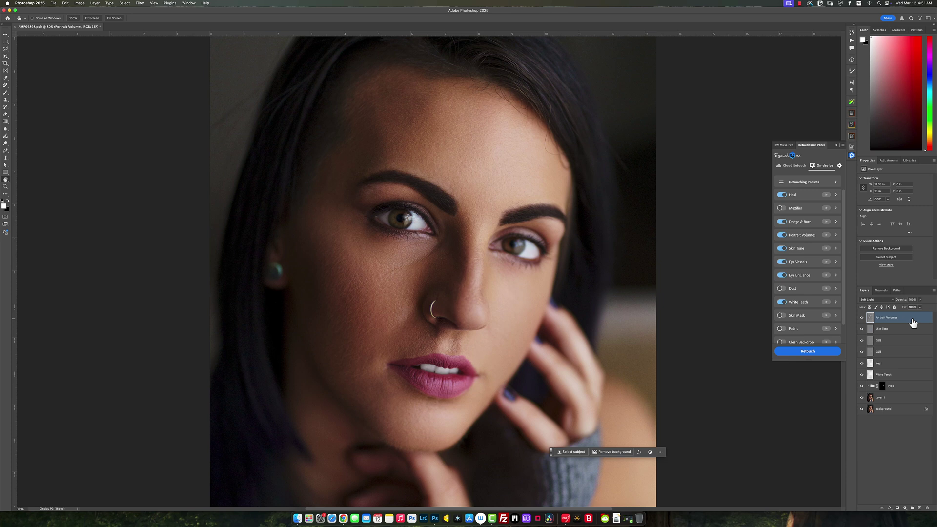
key(super+alt+shift+n)
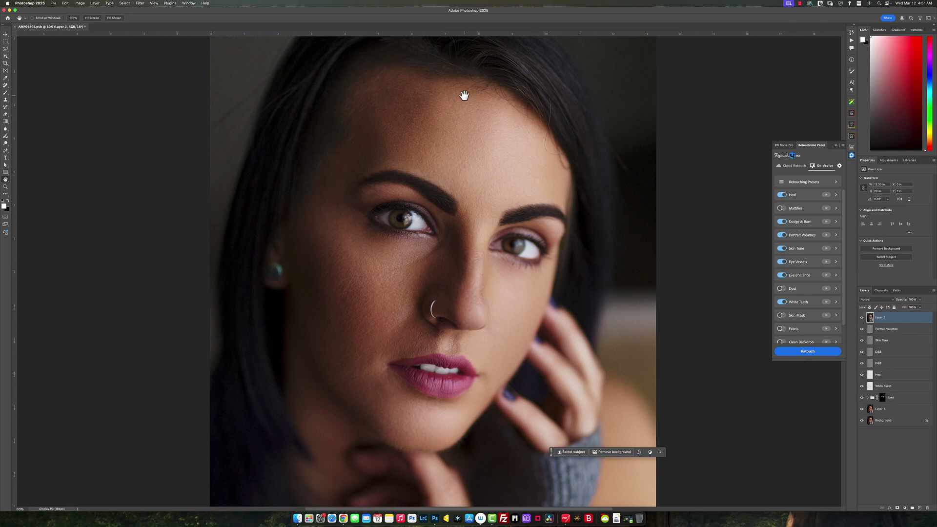
click(145, 4)
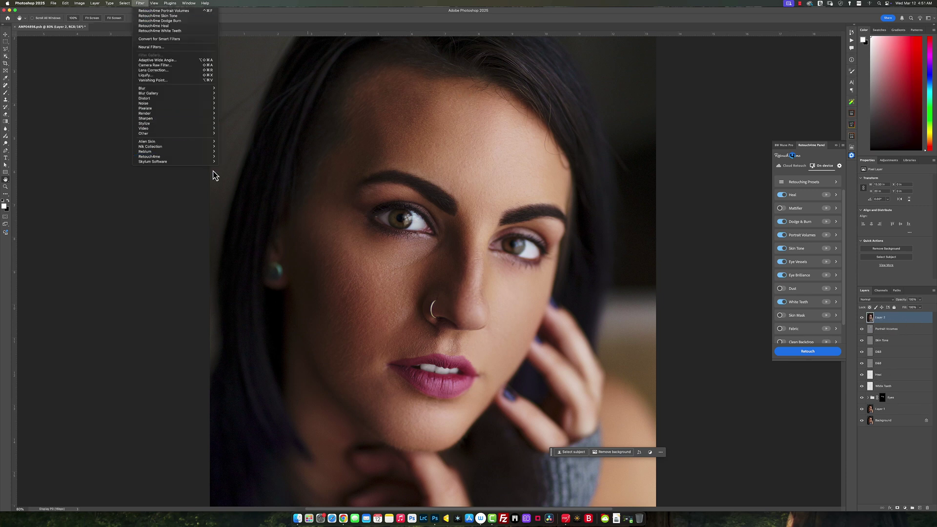
mouse_move(210, 160)
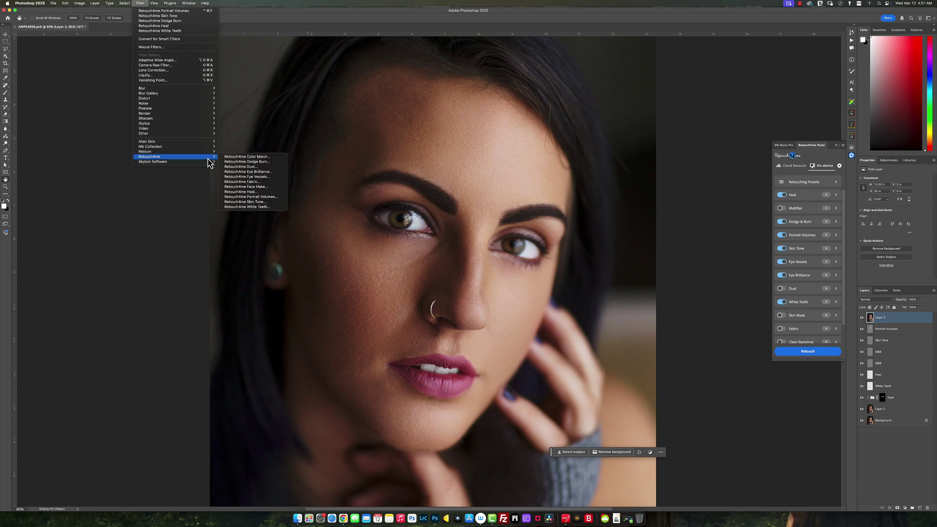
click(256, 191)
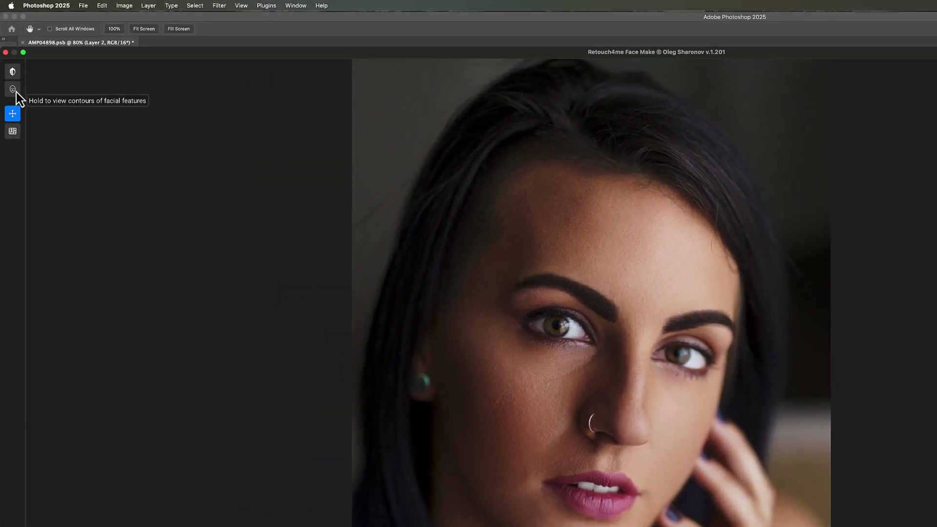
Preview the facial feature contours, then enable face mesh editing with its size control at maximum and reset the mesh
click(16, 92)
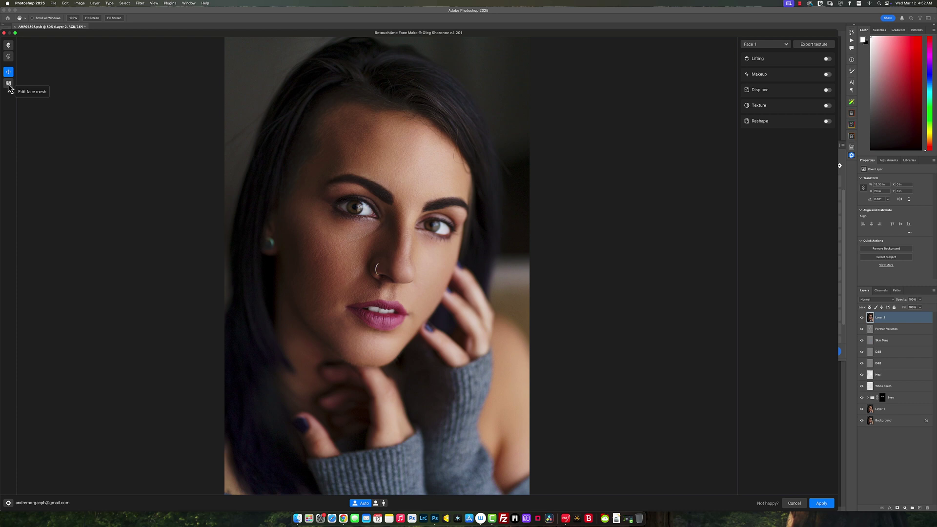
click(9, 84)
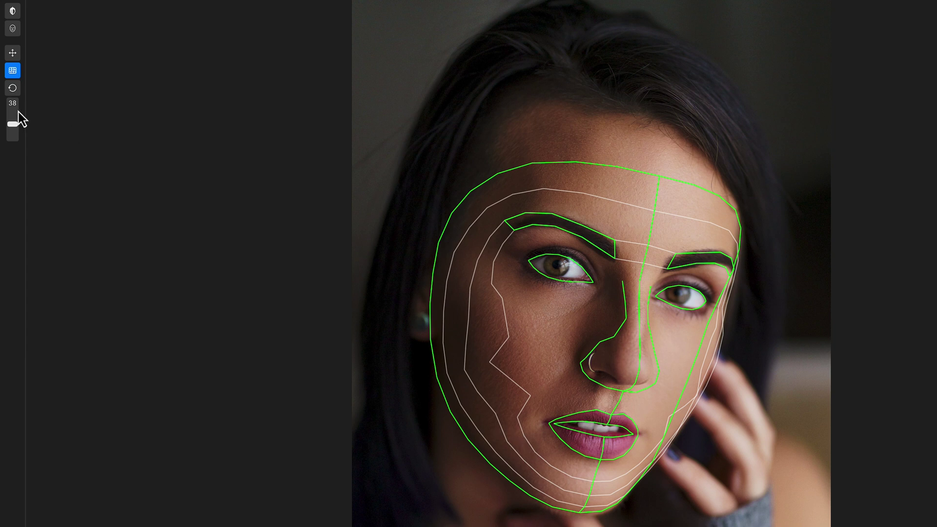
mouse_move(10, 139)
mouse_down()
mouse_move(8, 132)
mouse_move(14, 151)
mouse_move(14, 108)
mouse_up()
drag(15, 107, 14, 101)
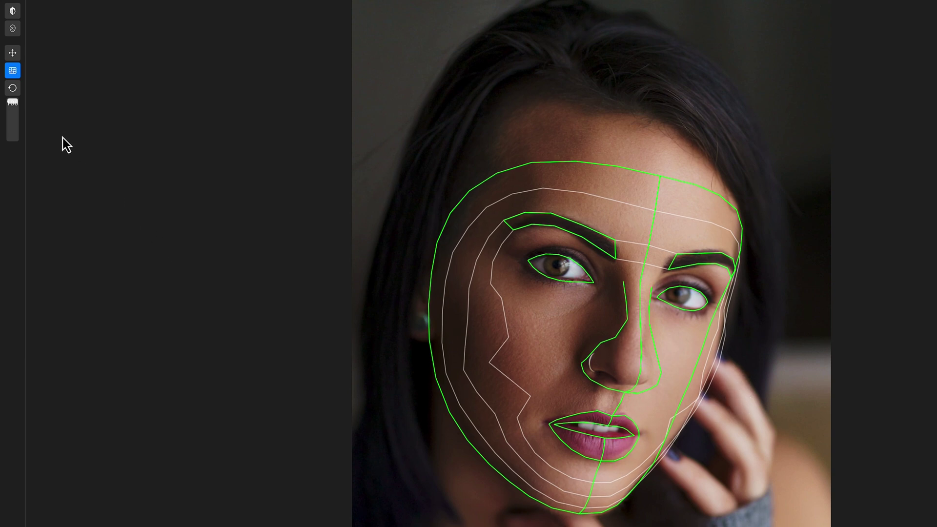
click(14, 90)
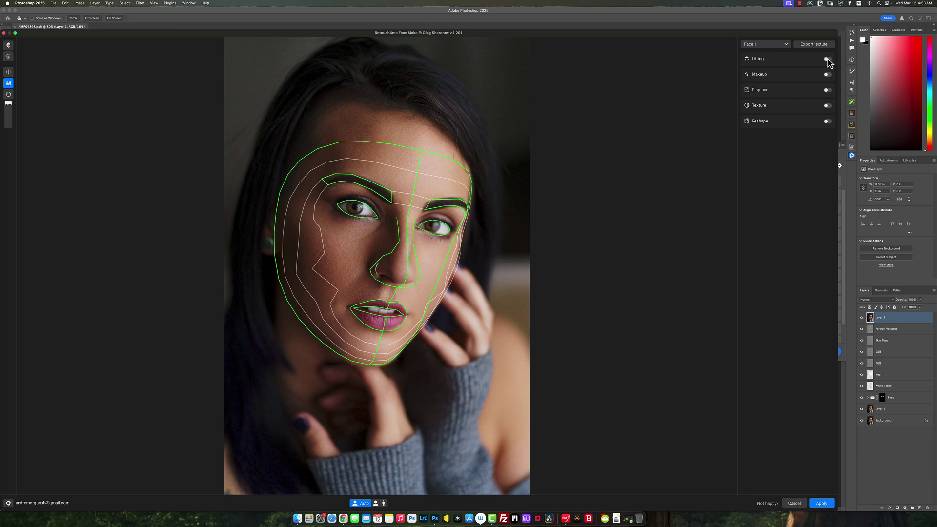
Enable Lifting, leave face mesh editing, and compare the portrait with Lifting off and on, leaving it on
click(827, 59)
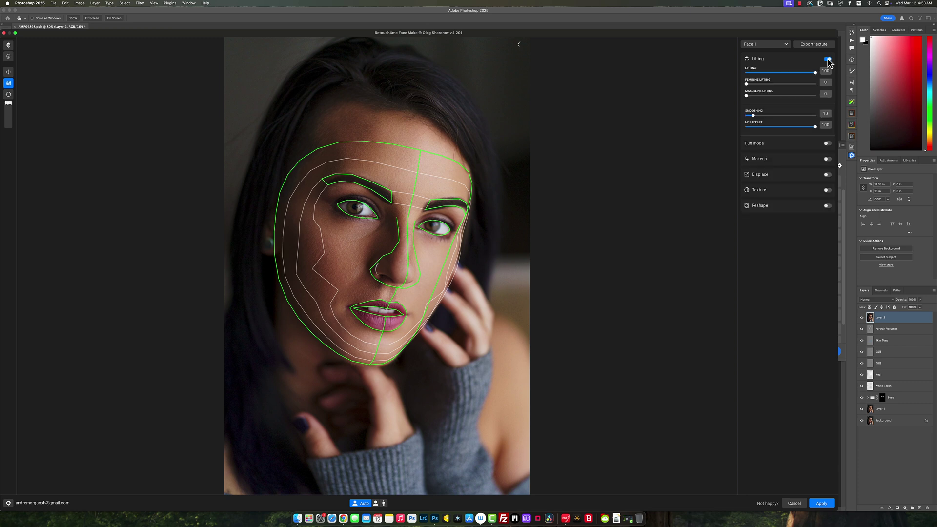
click(8, 85)
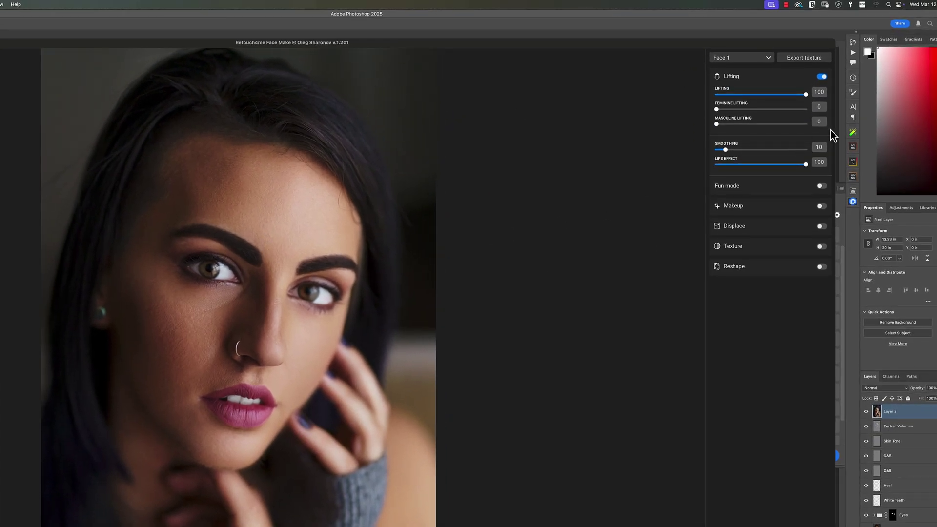
click(824, 79)
click(823, 78)
click(824, 78)
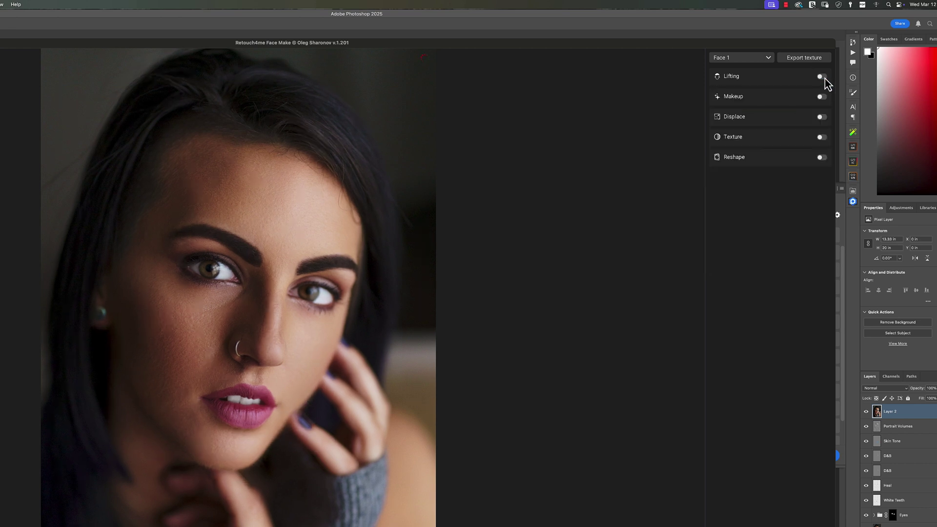
click(824, 78)
Try out reduced Lifting, Feminine Lifting at 100 and Masculine Lifting at 100, then restore Lifting to 100 and both others to 0
drag(805, 96, 763, 108)
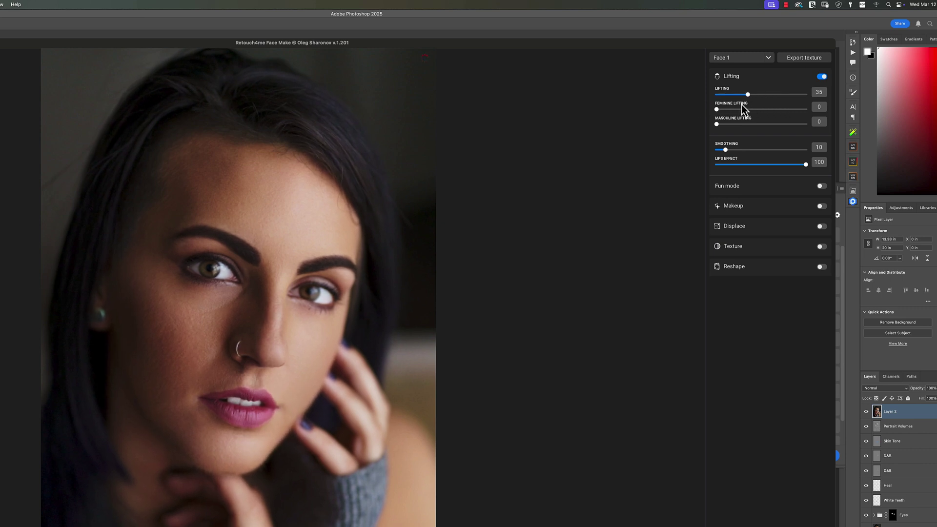
drag(751, 94, 778, 101)
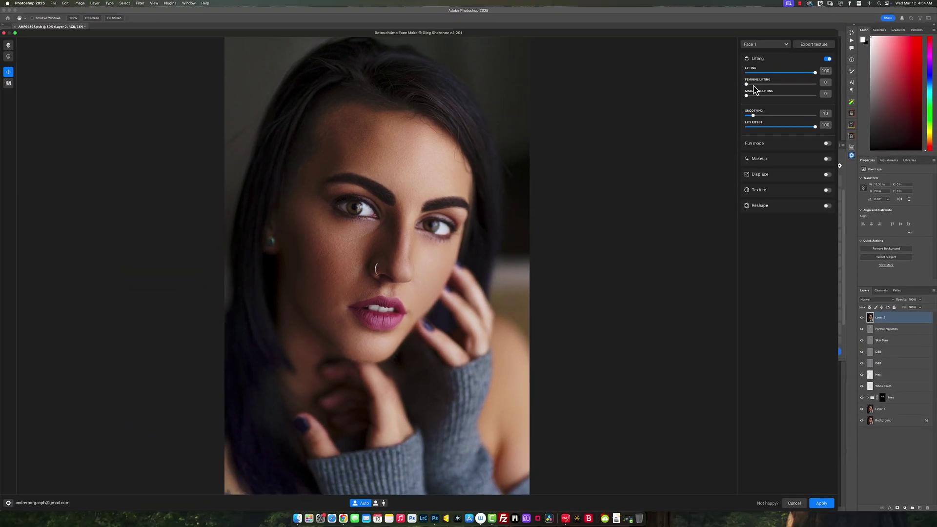
drag(747, 89, 825, 91)
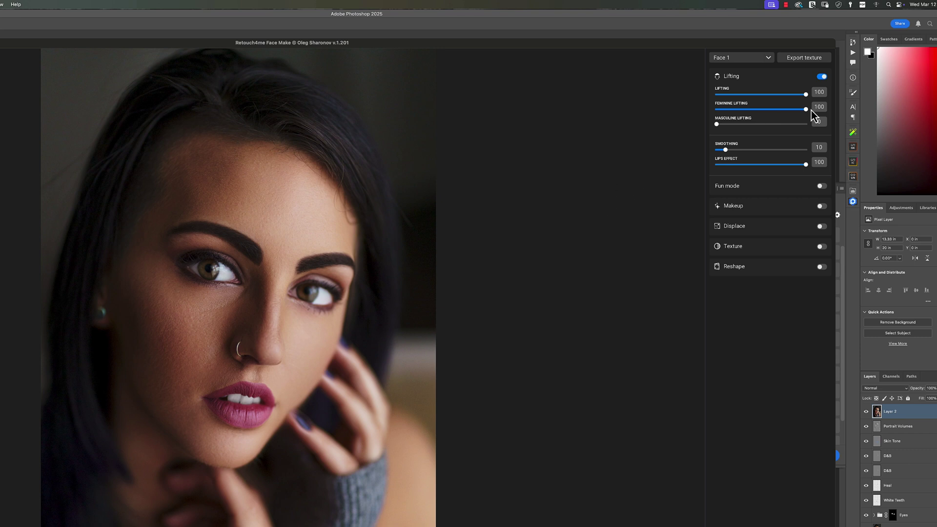
drag(807, 96, 749, 96)
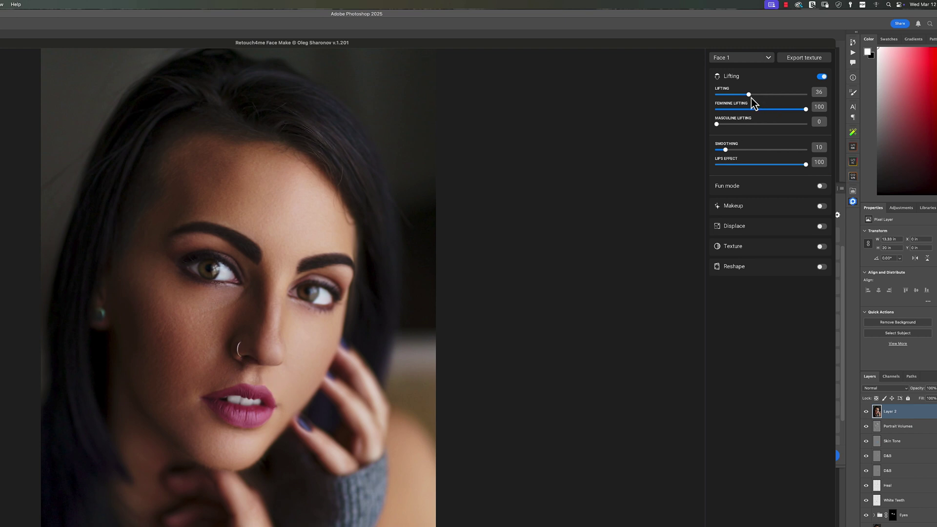
drag(749, 95, 811, 127)
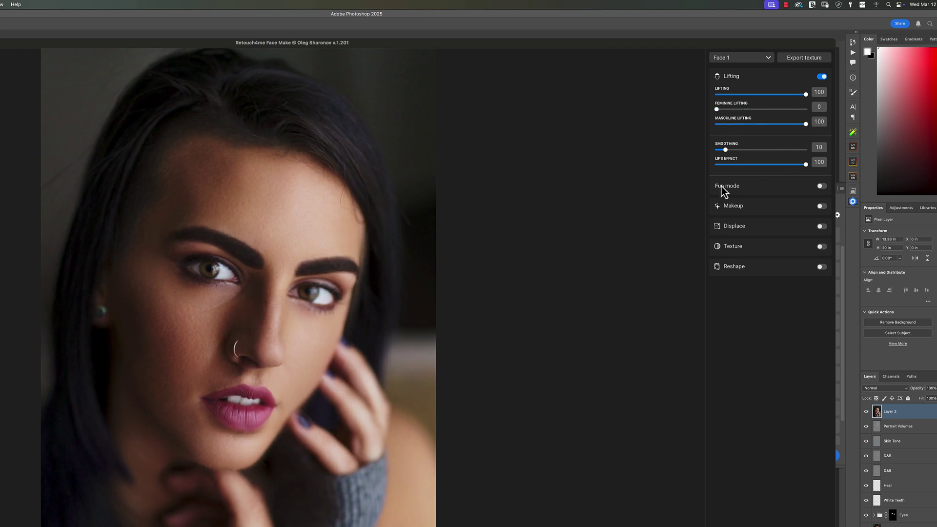
drag(807, 126, 696, 128)
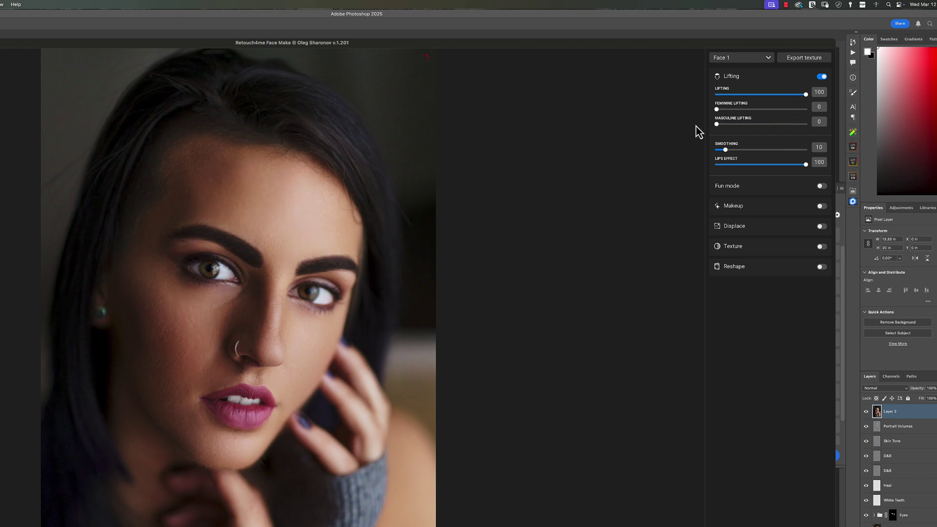
Set Lifting to 59 and Feminine Lifting to 46, and compare the face with its unedited version
click(762, 111)
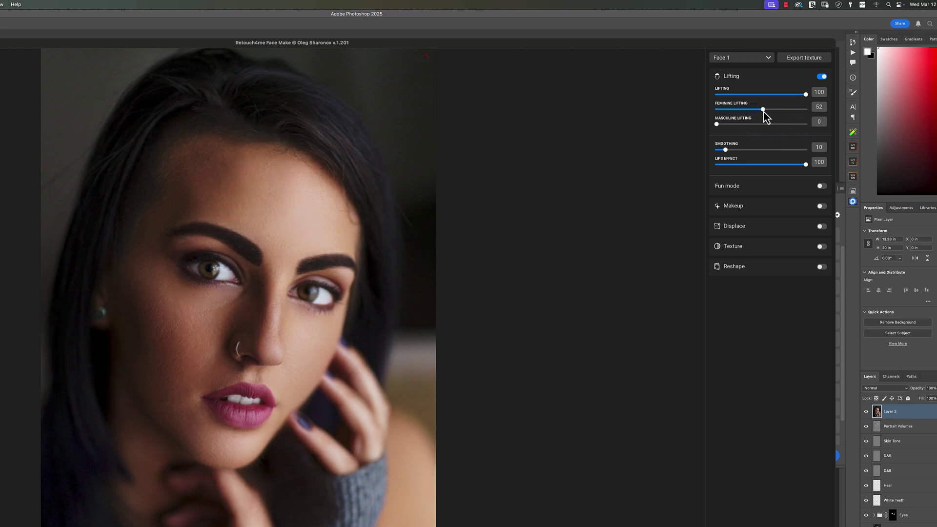
mouse_move(762, 110)
mouse_down()
mouse_move(780, 98)
mouse_move(771, 101)
mouse_up()
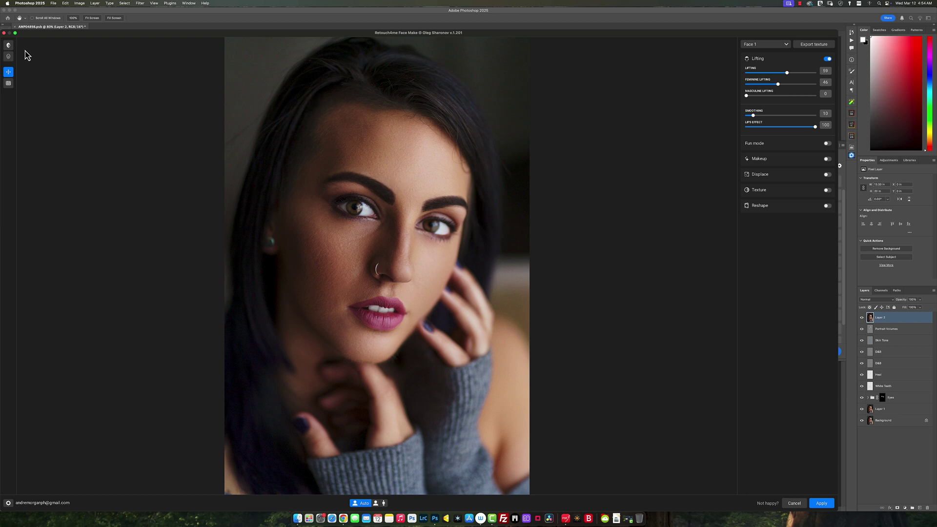
click(9, 46)
click(9, 45)
click(8, 46)
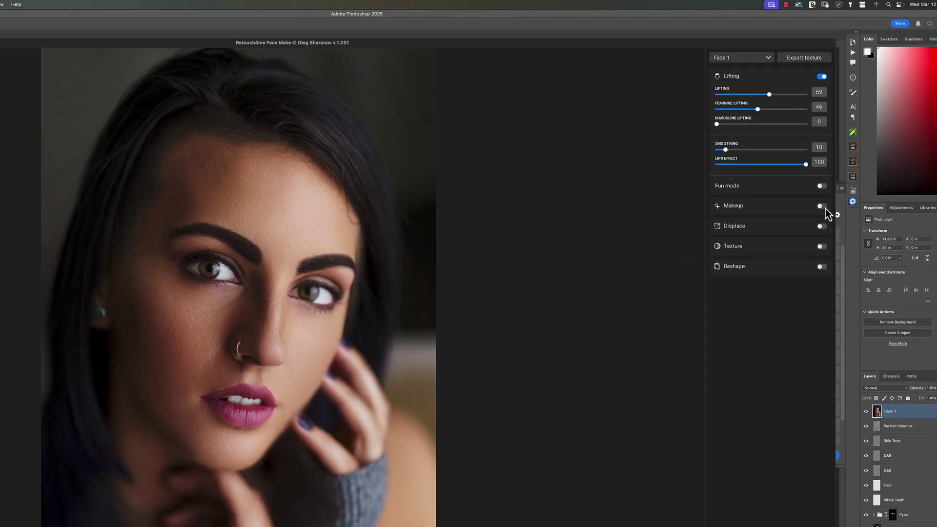
Enable Makeup, browse the available eye styles, and apply the Smoke Veil eye makeup
click(822, 207)
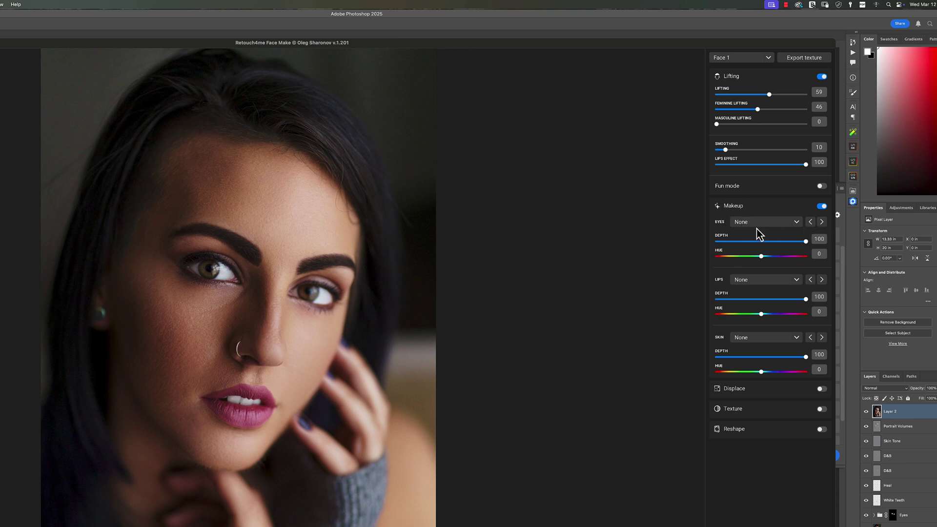
click(798, 224)
scroll(787, 273, down, 3)
scroll(786, 273, up, 5)
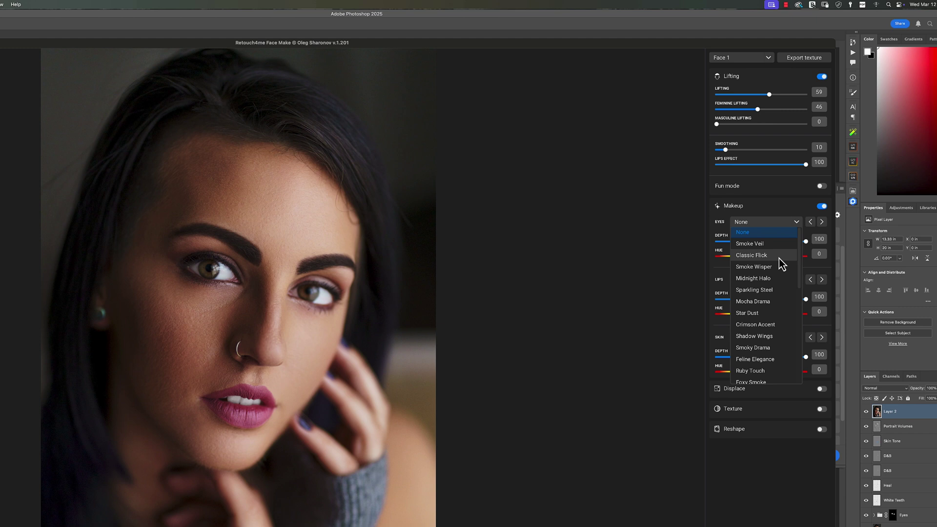
click(798, 221)
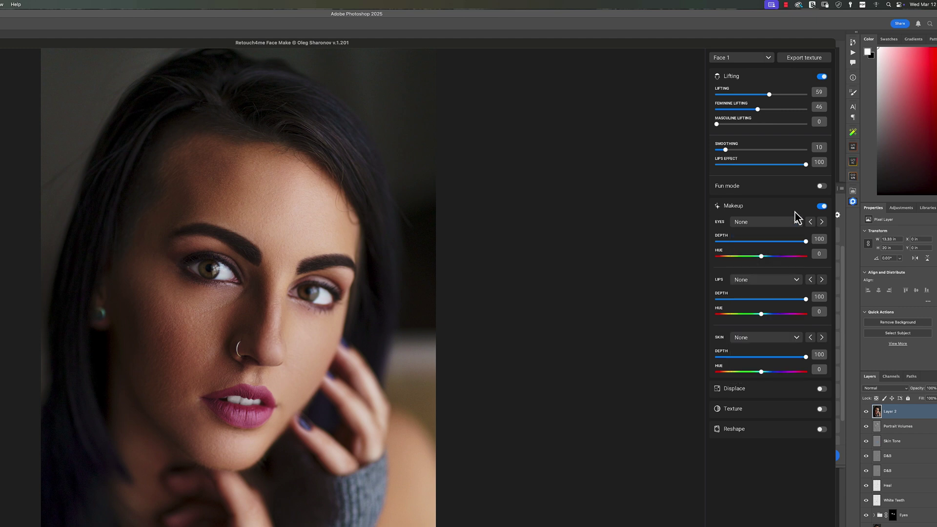
click(822, 223)
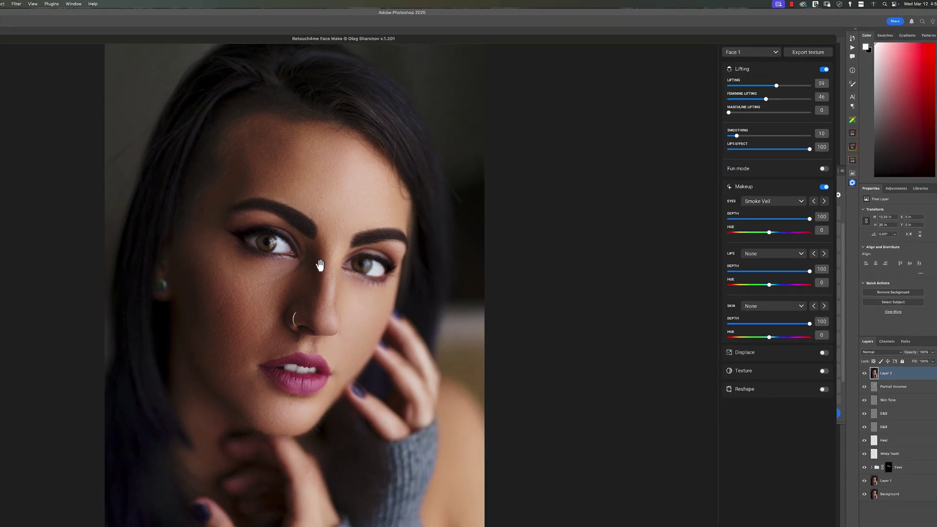
Step the eye makeup through Classic Flick, Smoke Wisper and Midnight Halo to Sparkling Steel, viewing the face up close
scroll(320, 265, up, 5)
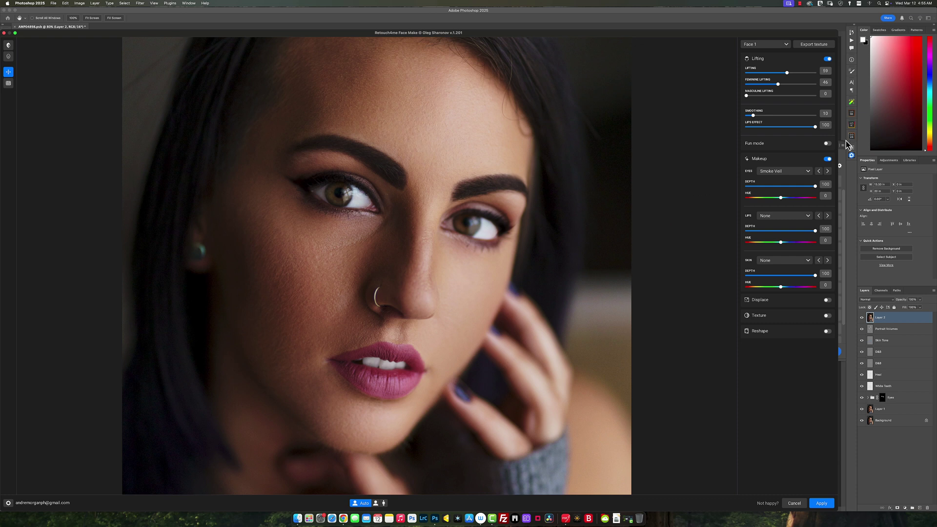
click(828, 172)
click(828, 171)
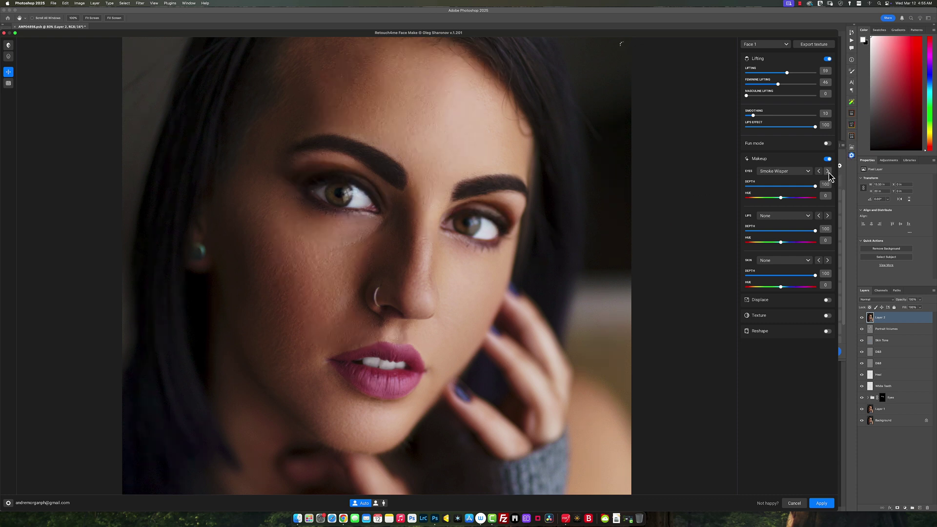
click(828, 171)
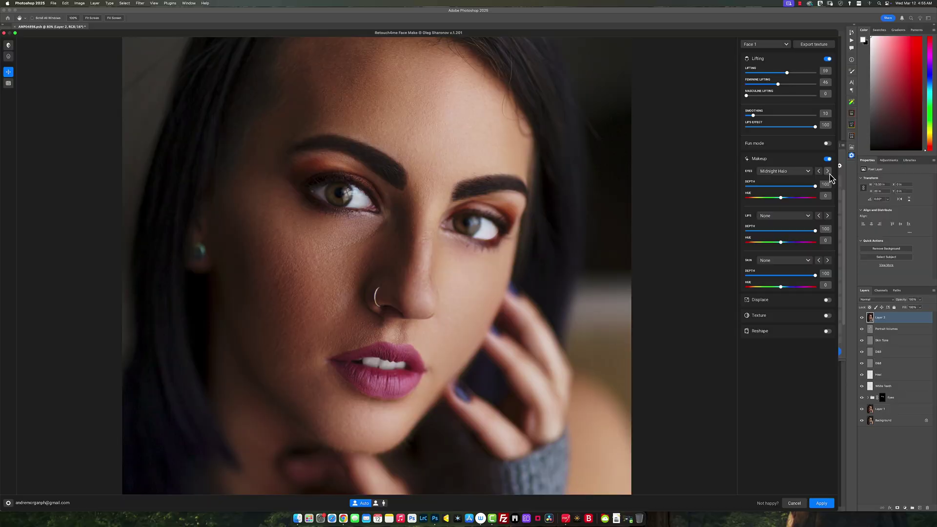
click(828, 171)
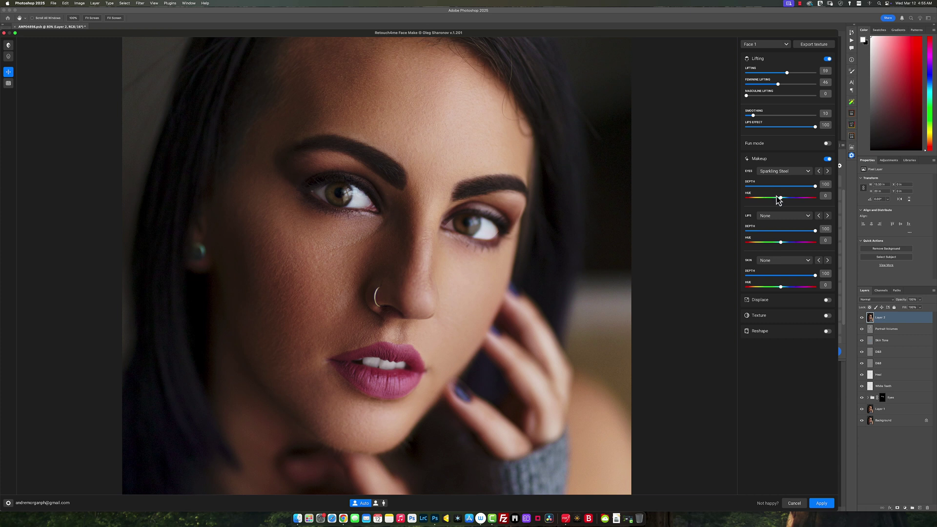
Switch the eye makeup to Mocha Drama and browse the available lip styles
mouse_move(781, 197)
mouse_down()
mouse_move(746, 198)
mouse_move(788, 197)
mouse_move(747, 201)
mouse_move(772, 202)
mouse_up()
click(829, 172)
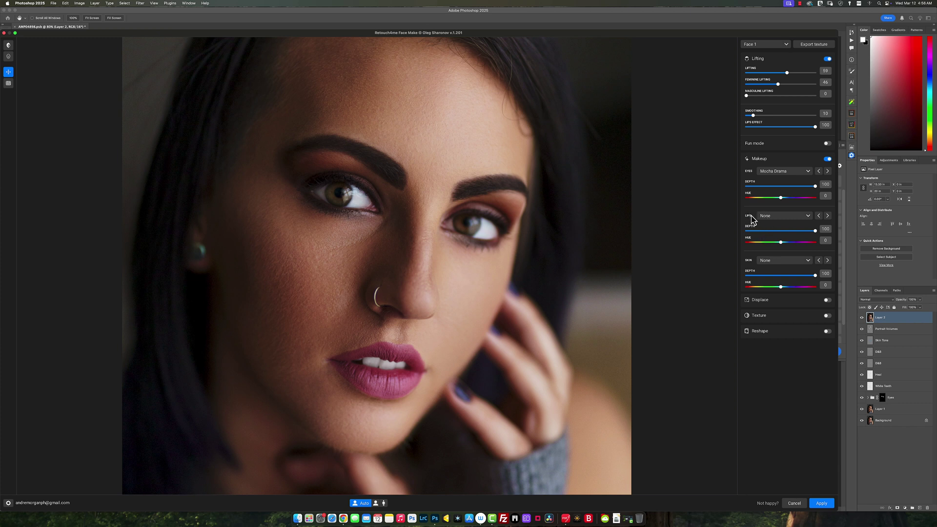
click(808, 217)
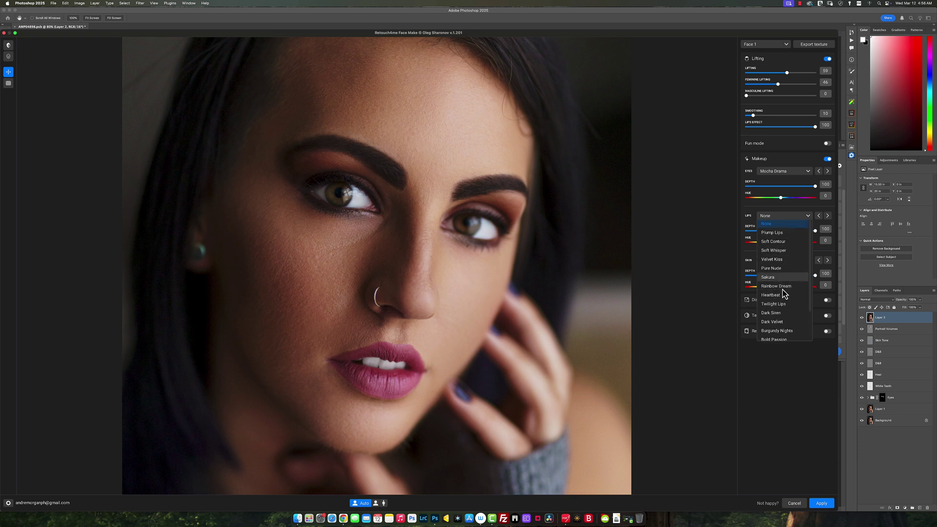
click(826, 216)
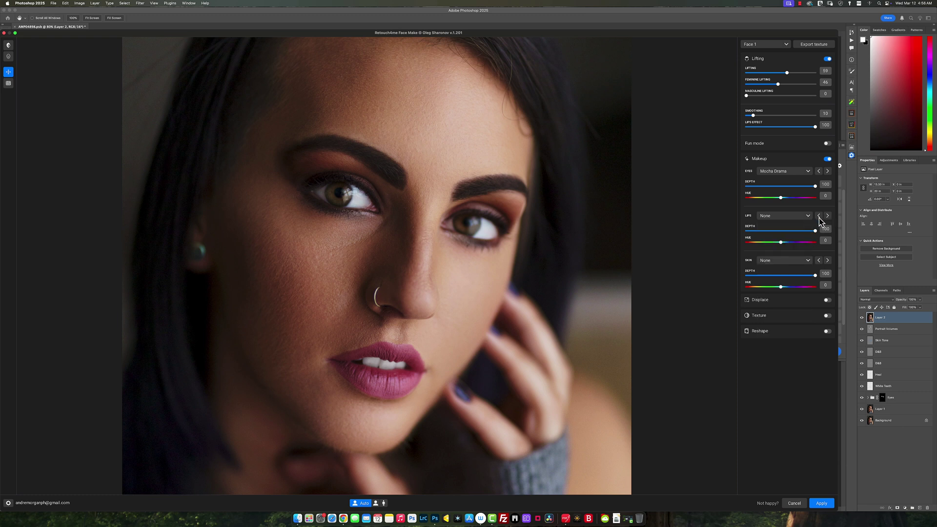
Step the lip makeup from Plump Lips through Soft Contour, Pure Nude, Sakura and Rainbow Dream to Heartbeat, and view the lips up close
click(827, 216)
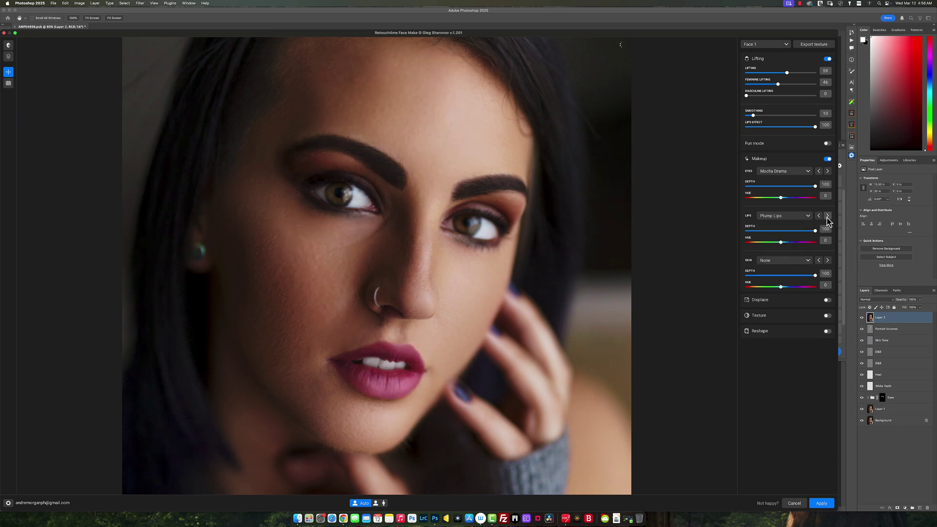
click(828, 216)
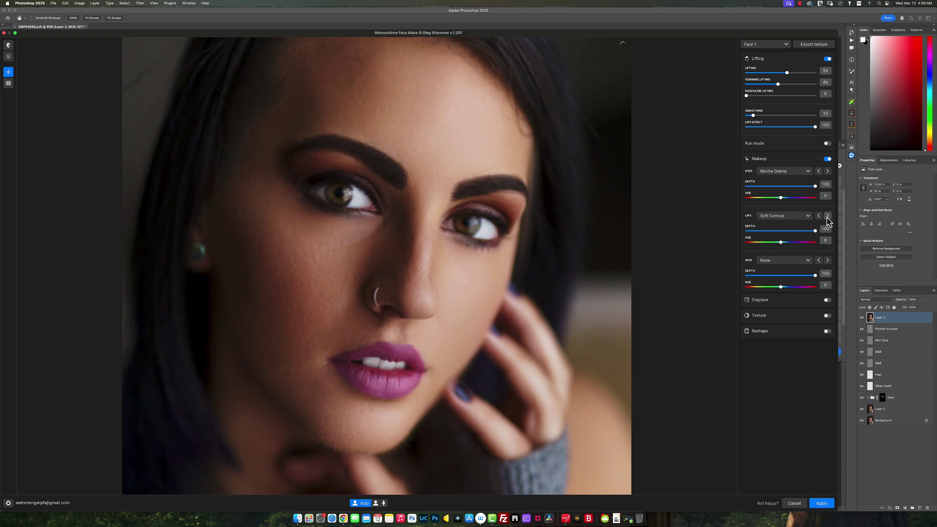
click(827, 216)
click(828, 216)
click(827, 216)
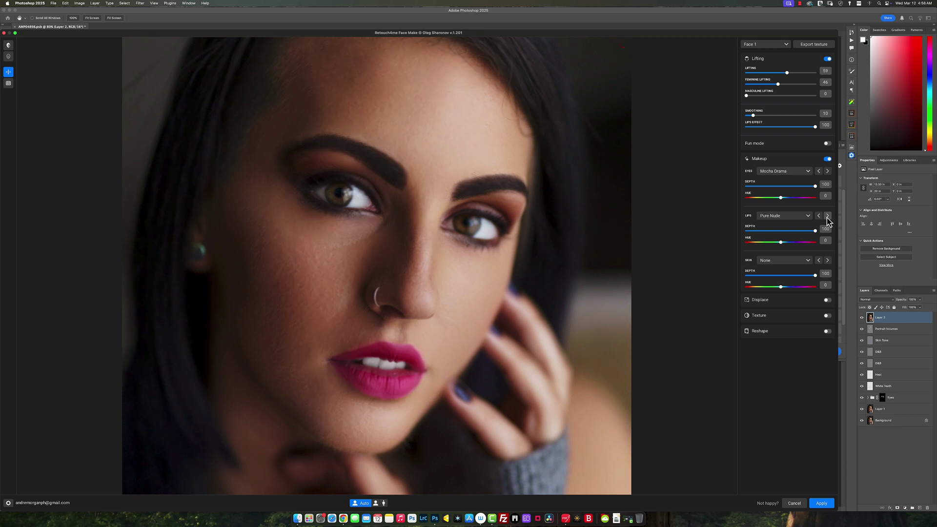
click(827, 216)
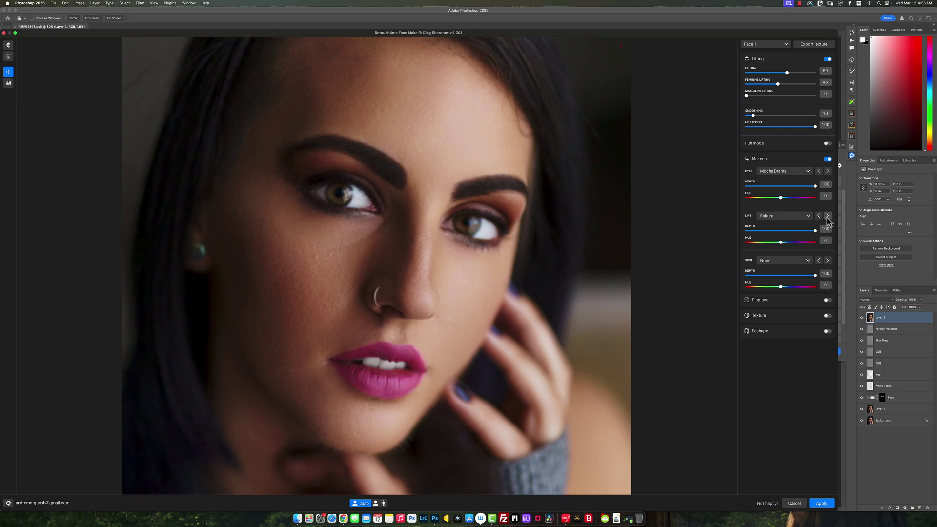
click(828, 216)
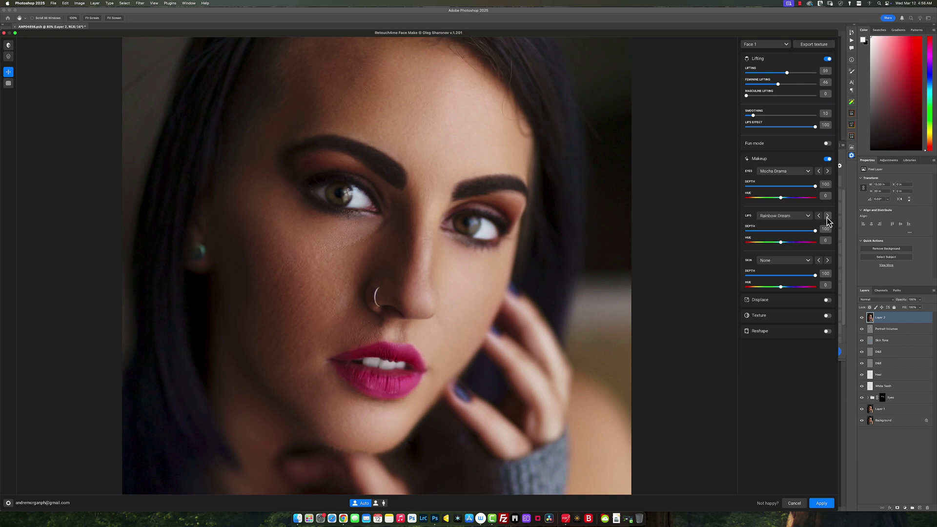
click(827, 216)
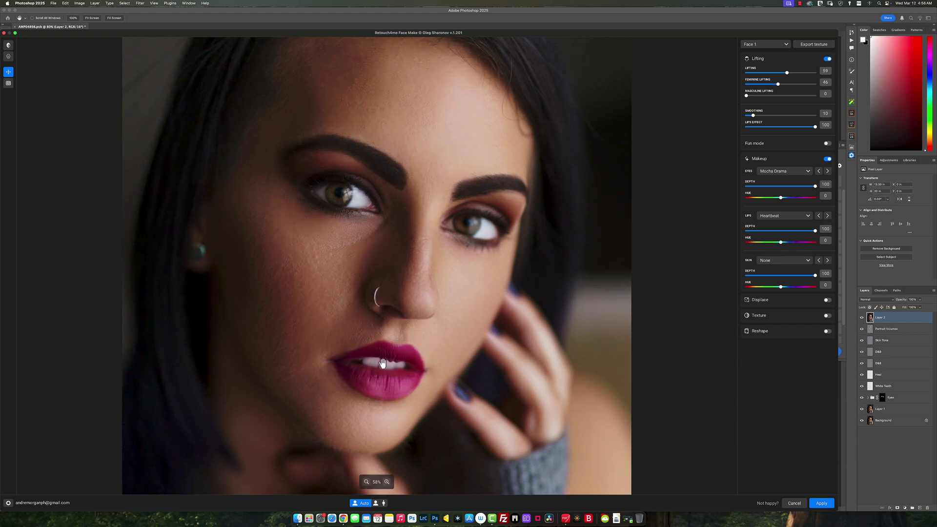
scroll(446, 404, up, 1)
scroll(491, 342, down, 2)
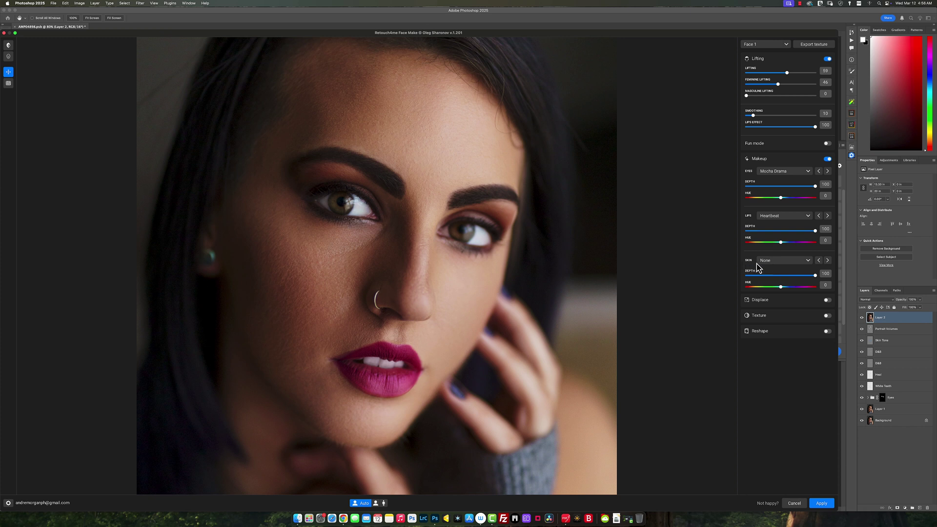
Browse the skin styles and step the skin makeup from Sun-Kissed through Golden Dots and Nature Touch to Soft Rose
click(808, 260)
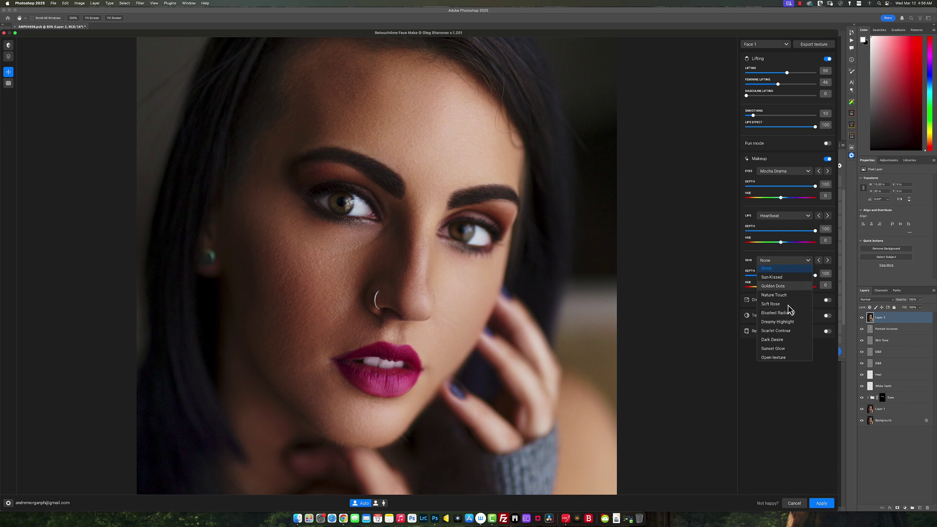
click(811, 264)
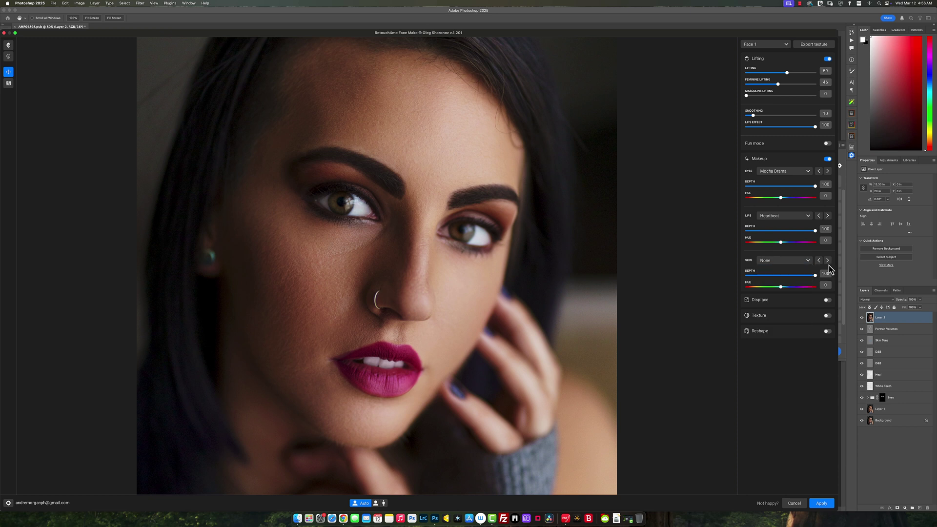
click(828, 261)
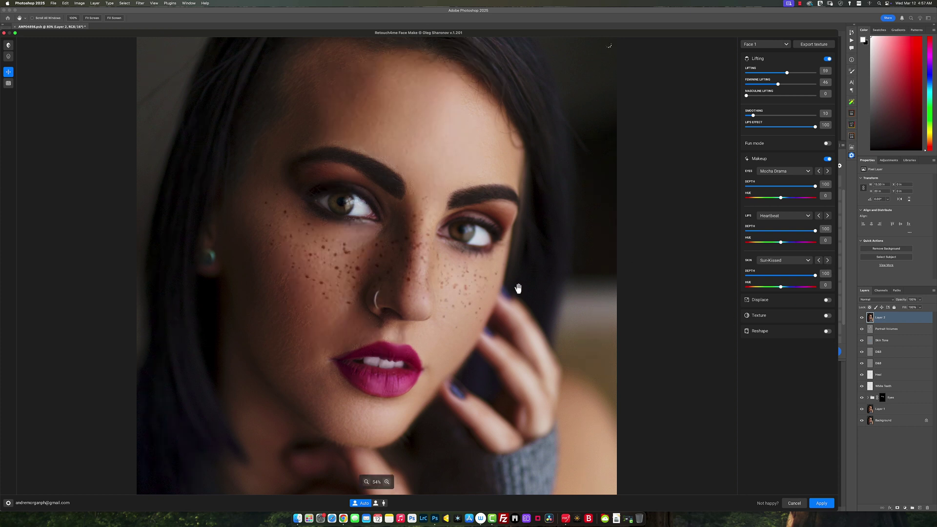
click(828, 261)
click(828, 261)
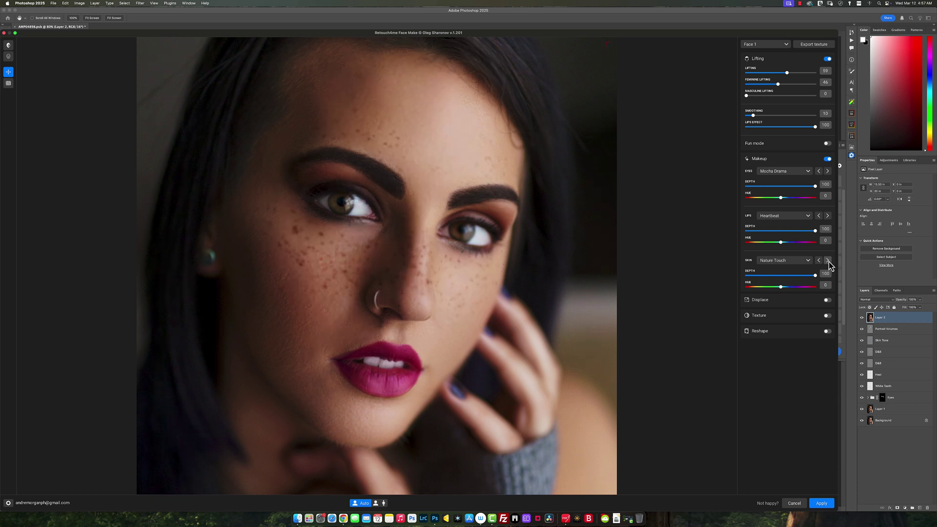
click(828, 261)
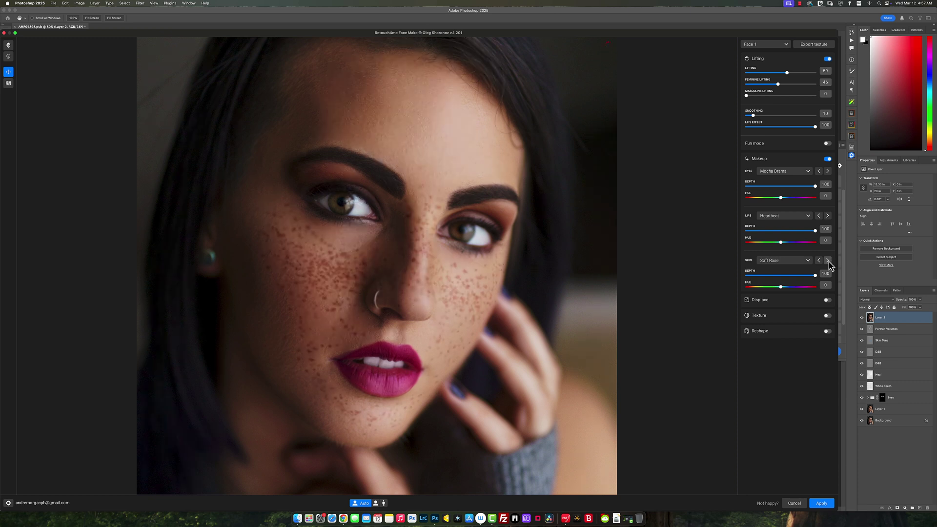
click(828, 261)
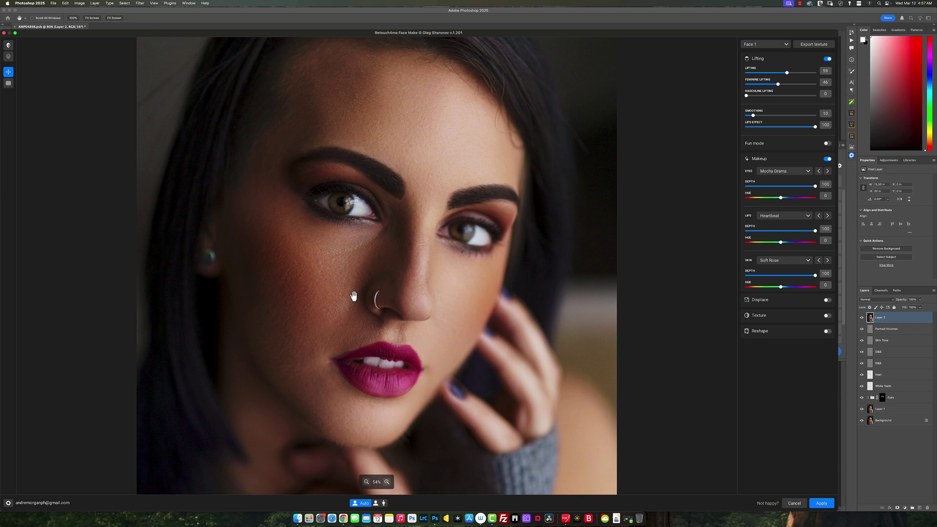
scroll(353, 296, down, 5)
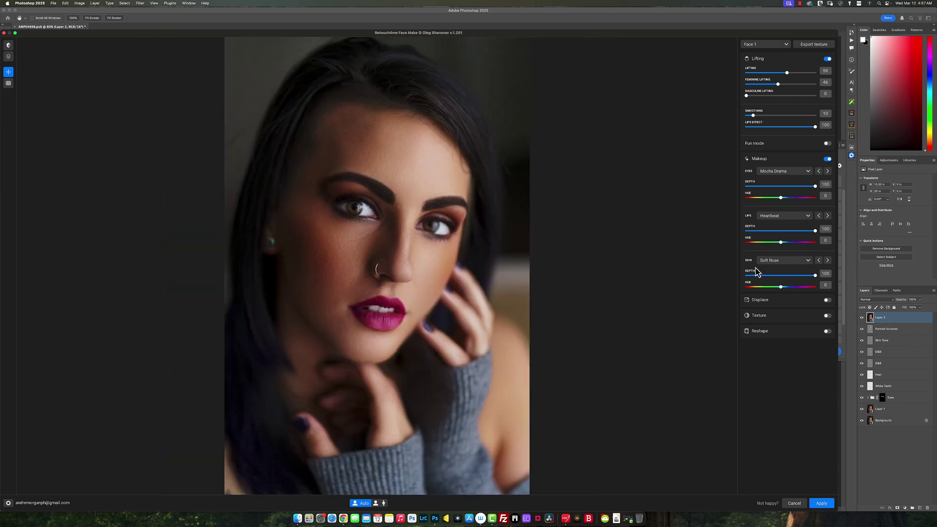
Try the Blushed Radiance, Dreamy Highlight, Scarlet Contour, Dark Desire and Nature Touch skin styles, and return to Soft Rose
click(827, 260)
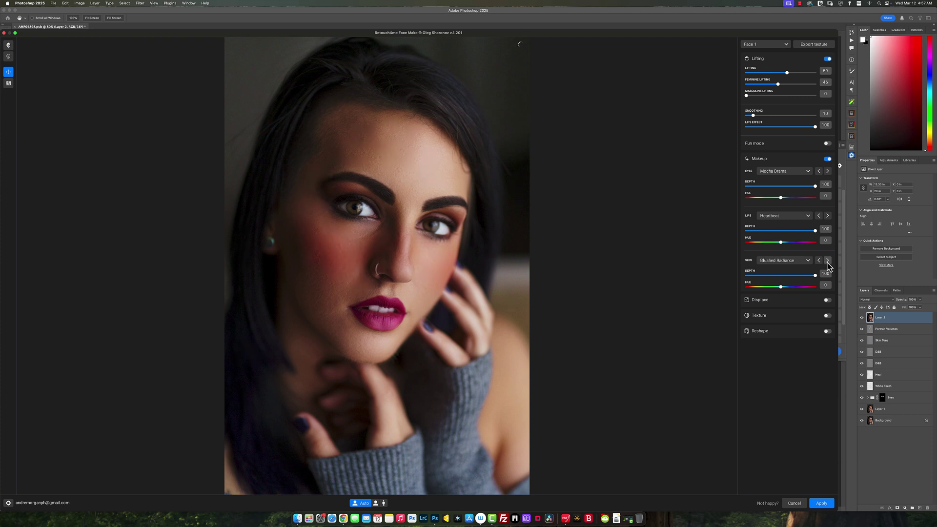
click(828, 261)
click(827, 261)
click(827, 262)
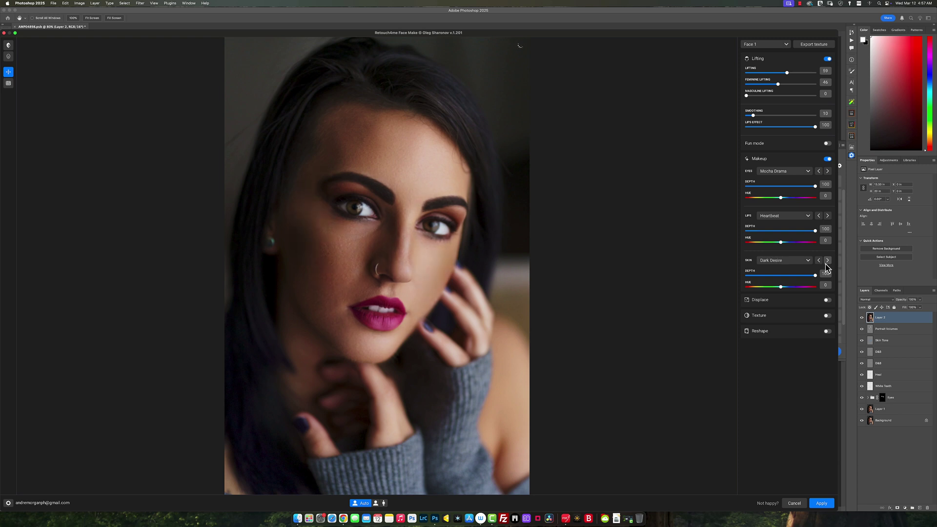
click(819, 260)
click(819, 260)
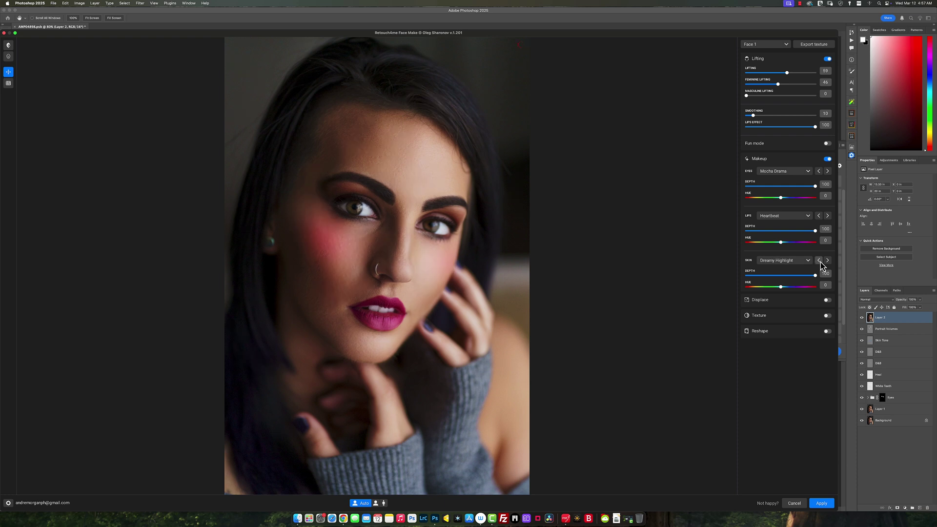
click(819, 260)
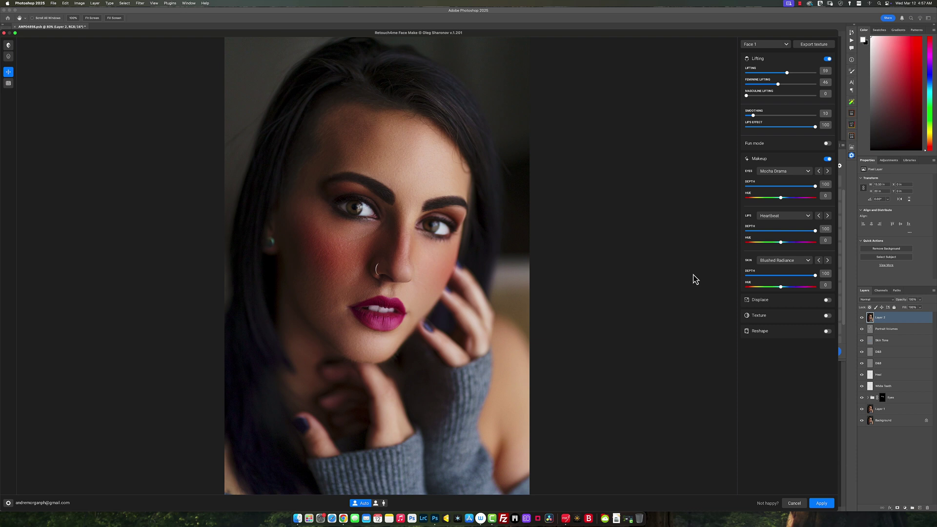
click(819, 261)
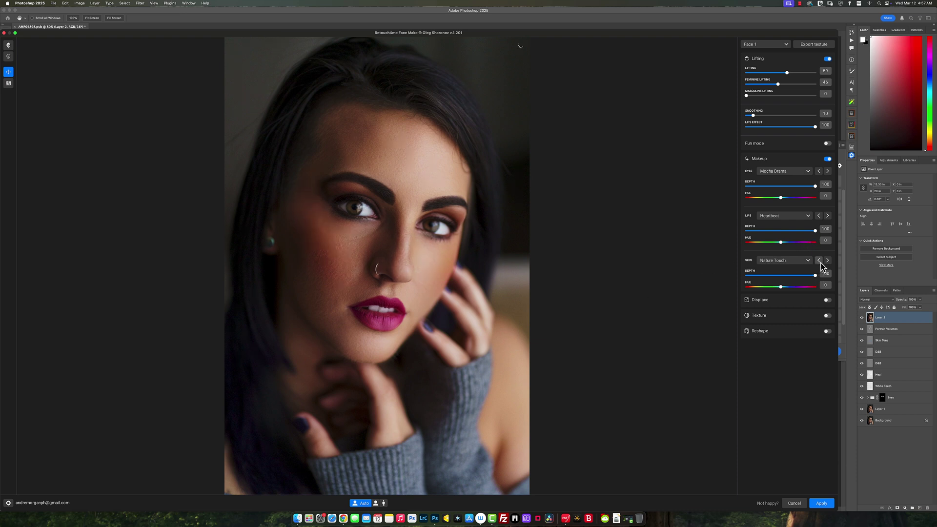
click(828, 261)
Compare the portrait repeatedly with and without the lifting and makeup edits
click(8, 46)
click(9, 46)
click(8, 47)
click(9, 46)
click(8, 47)
click(9, 46)
click(8, 46)
click(8, 46)
click(9, 47)
Apply the Face Make edits and compare the portrait with the edited layer hidden and shown
click(823, 505)
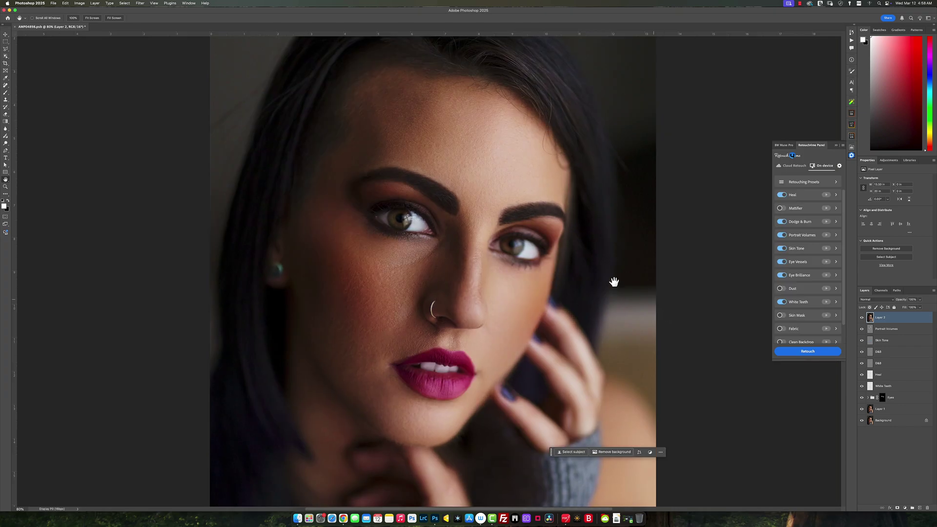
click(862, 317)
click(861, 318)
Duplicate Layer 2 and open the Retouch4me Face Make filter on the copy
key(super+j)
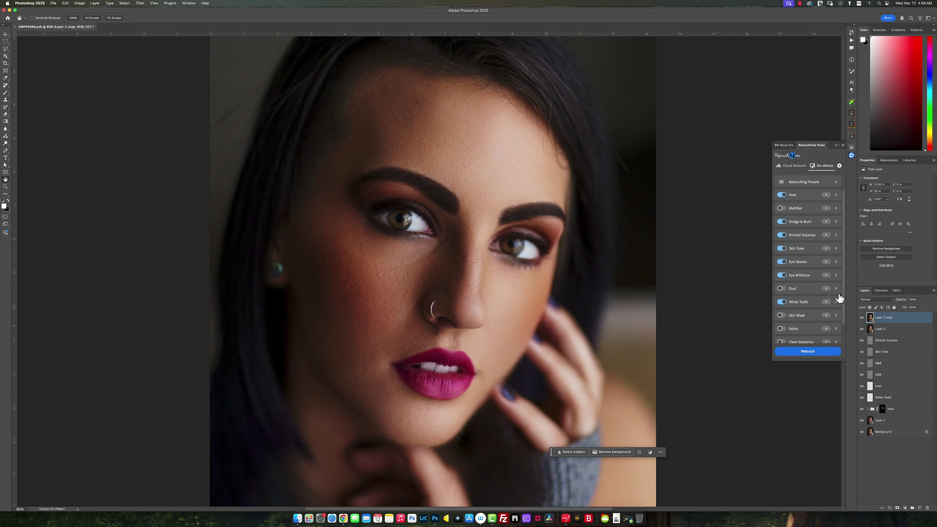
click(141, 2)
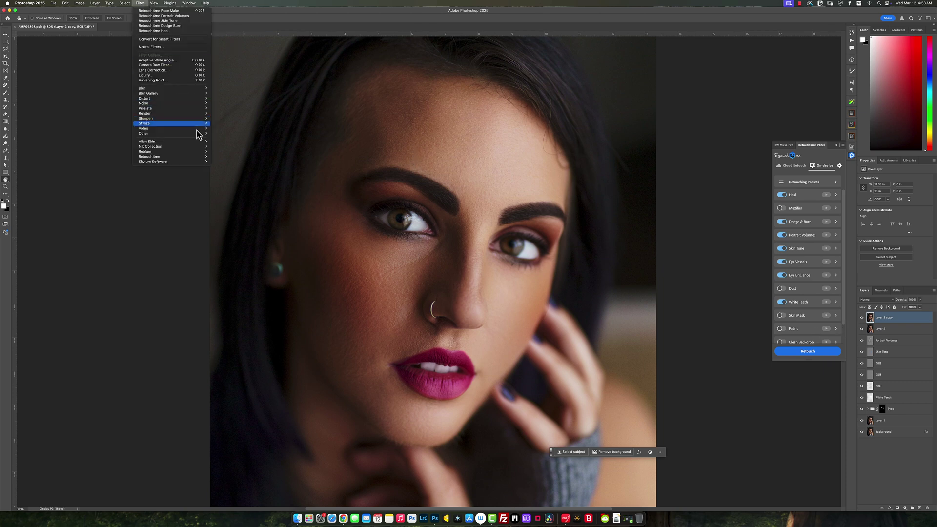
mouse_move(200, 157)
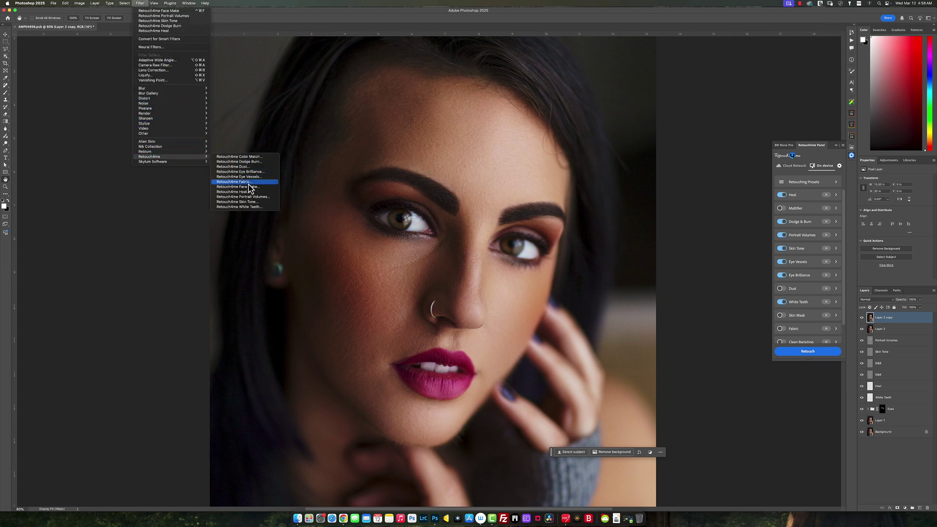
click(239, 196)
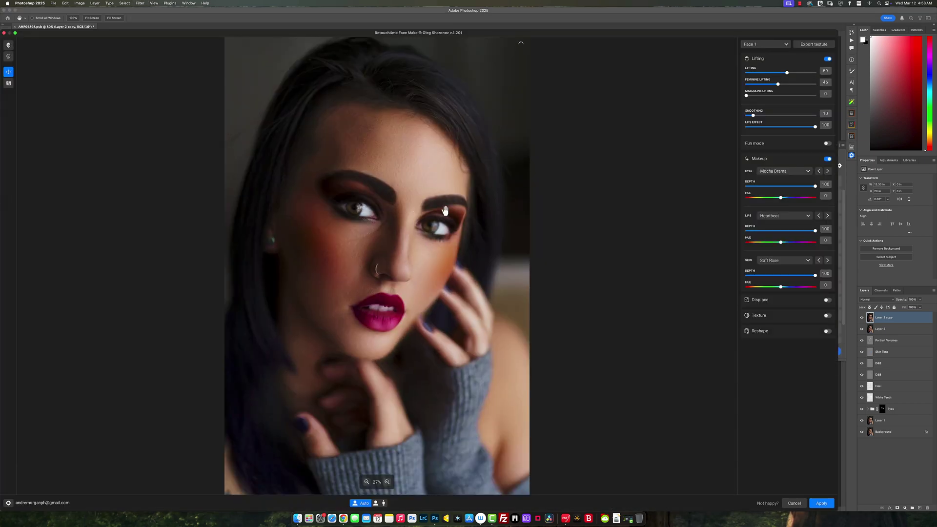
Turn off Lifting and set the depth of the Mocha Drama eye makeup to 28
click(828, 59)
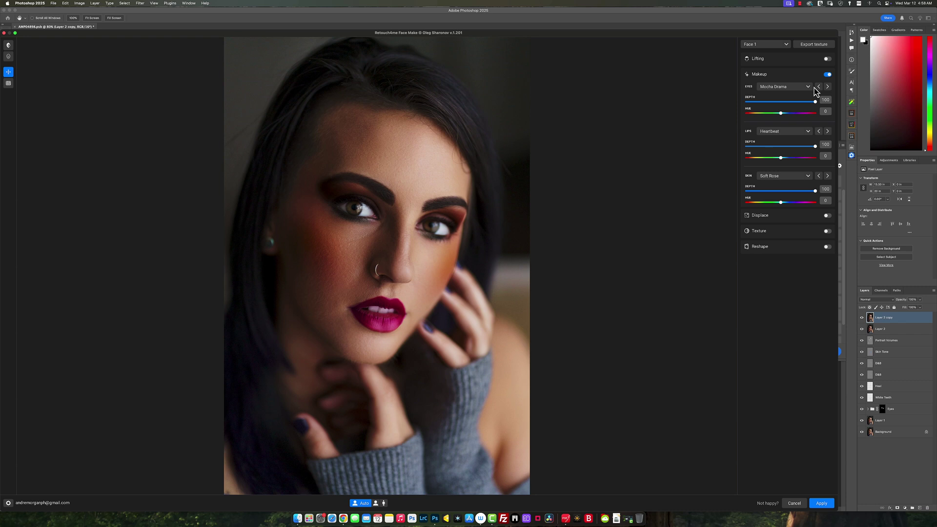
drag(815, 102, 772, 103)
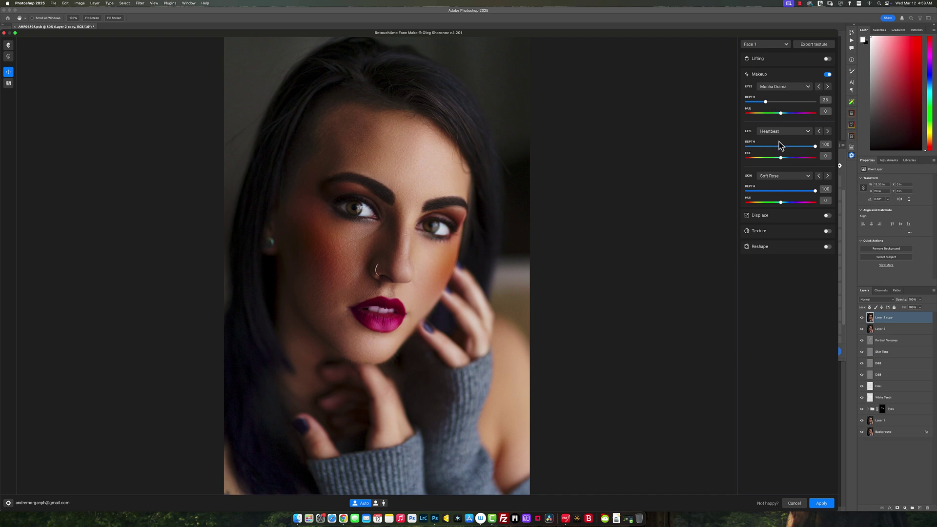
Remove the Heartbeat lip makeup by setting the lip style to None
click(809, 132)
scroll(798, 147, up, 3)
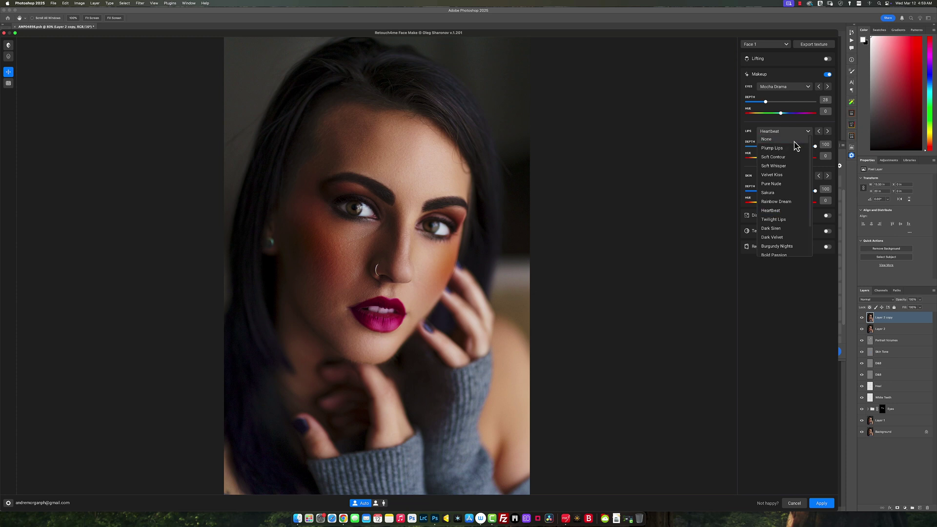
click(795, 139)
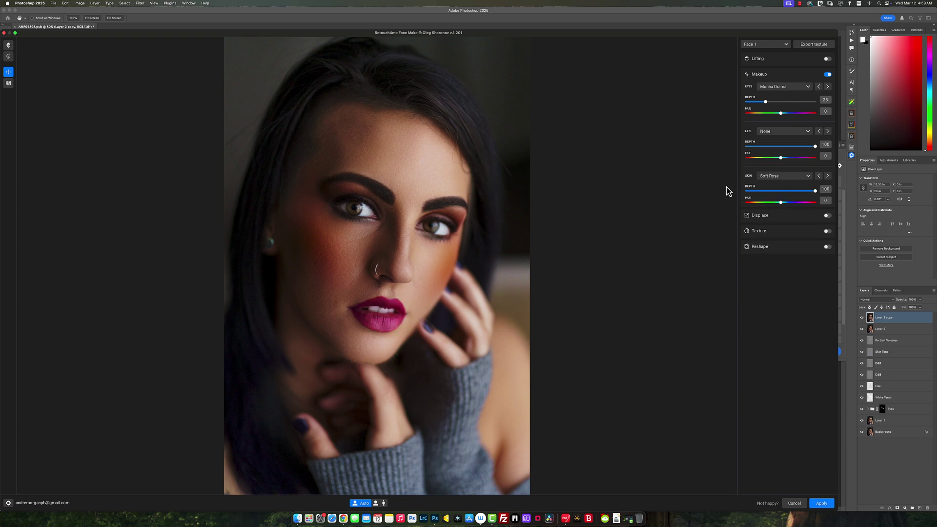
Switch the skin makeup through Nature Touch to Golden Dots at a reduced depth, and apply the filter
click(819, 176)
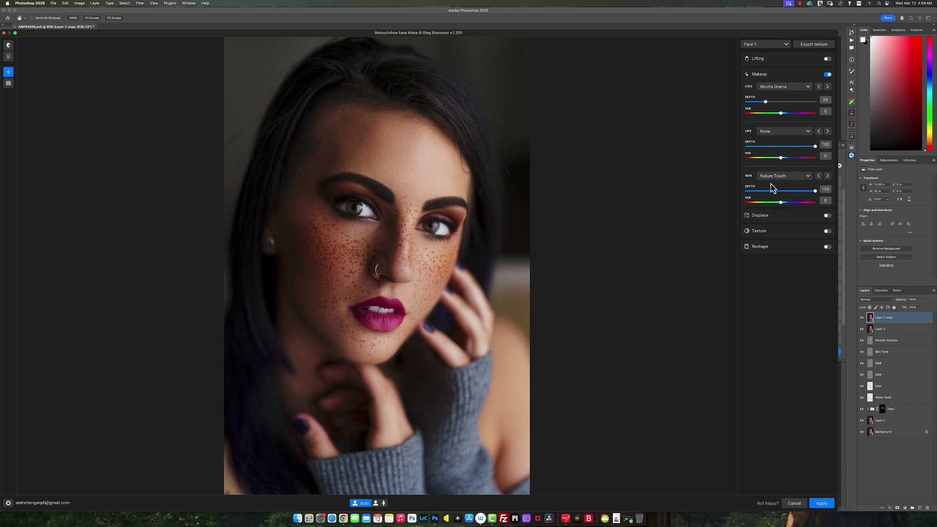
click(819, 176)
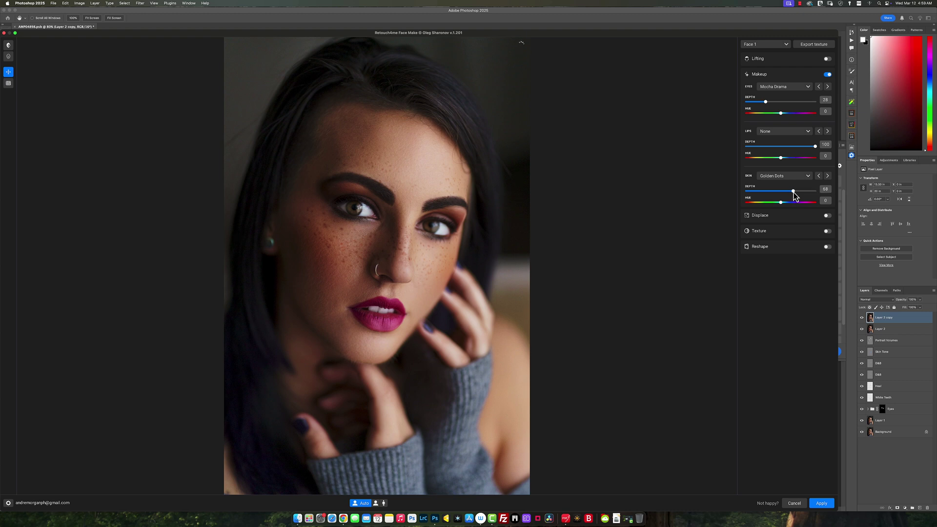
drag(793, 192, 795, 192)
drag(796, 191, 787, 192)
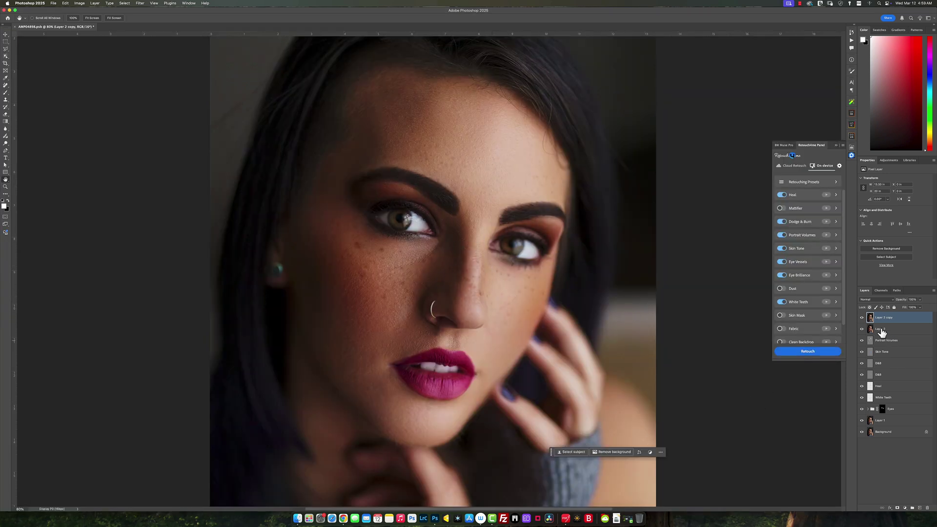
Duplicate the topmost layer, Layer 2 copy
key(super+j)
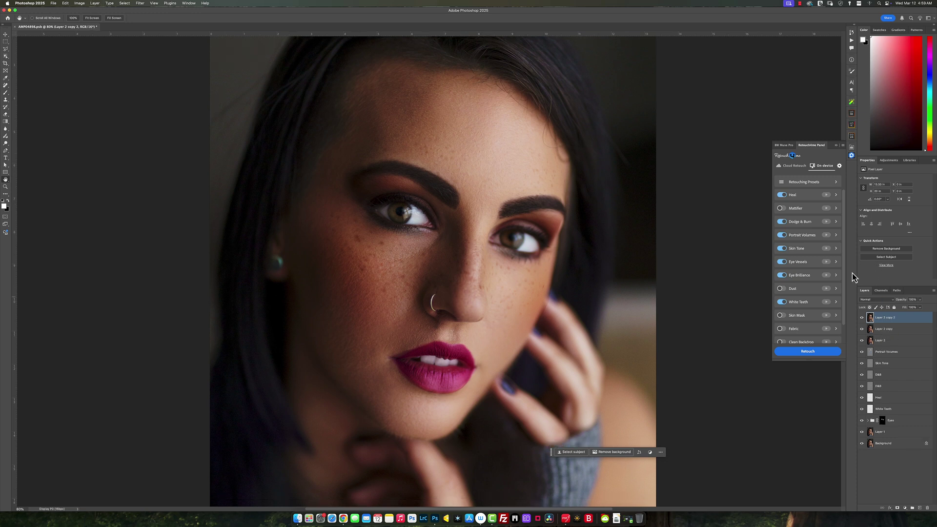
Run the Face Make filter on Layer 2 copy 2 with the Nature Touch skin makeup at depth 42, and apply it
click(139, 4)
mouse_move(184, 157)
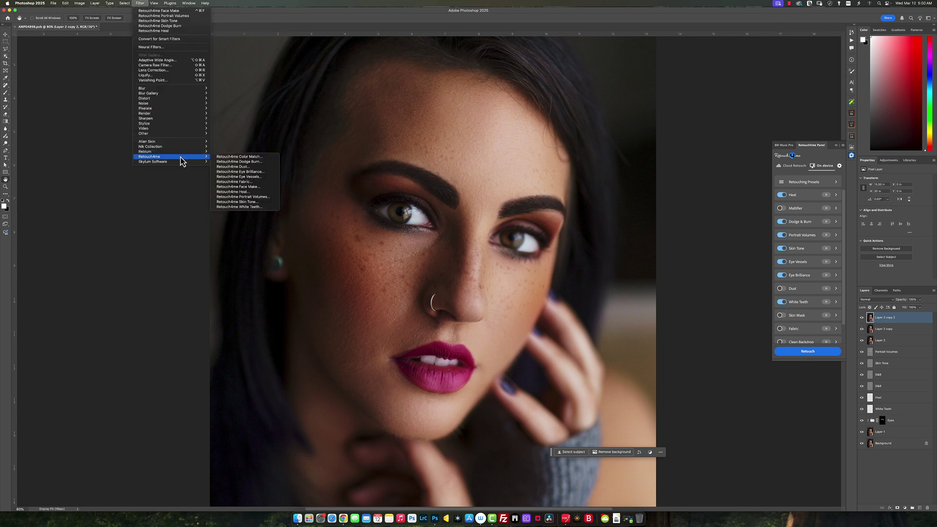
click(263, 189)
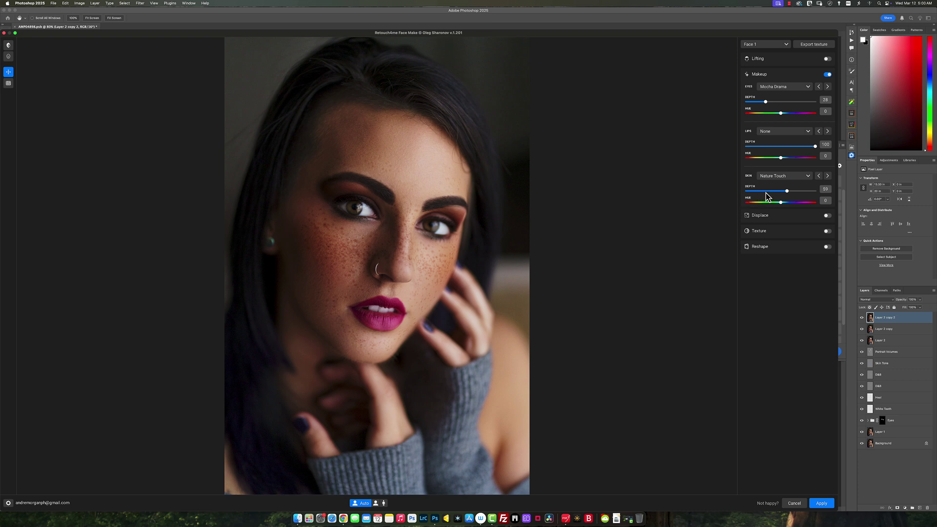
drag(765, 192, 763, 193)
drag(764, 192, 773, 192)
click(824, 504)
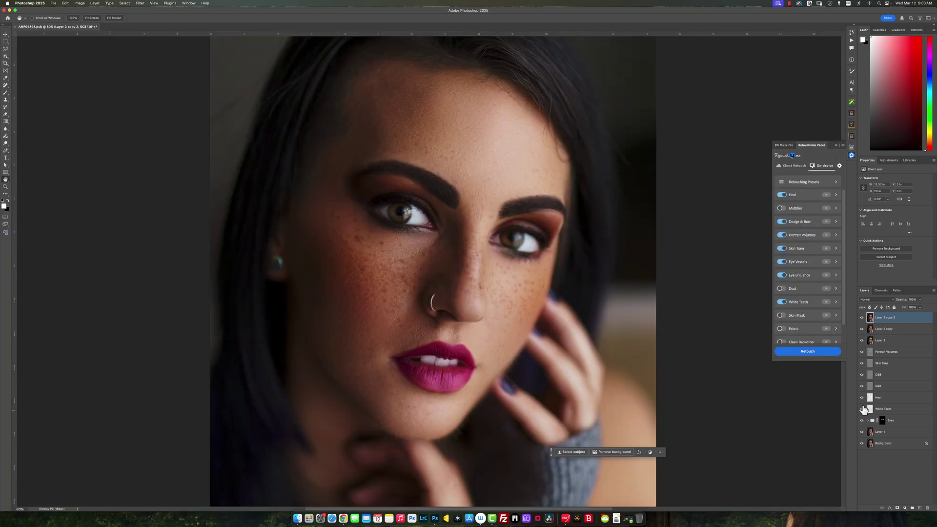
Add a layer mask to Layer 2 copy 2 and brush black over the nose and cheek areas, lowering the brush opacity
click(897, 509)
key(b)
key(x)
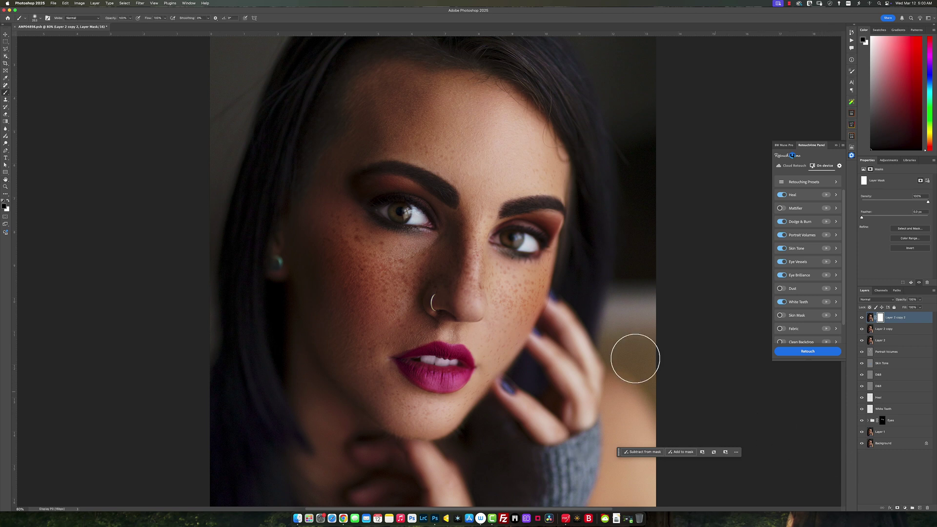
drag(498, 324, 508, 318)
drag(440, 266, 459, 272)
drag(116, 19, 95, 20)
Stamp all visible layers into a new top layer and open it in the Face Make filter
key(super+alt+shift+e)
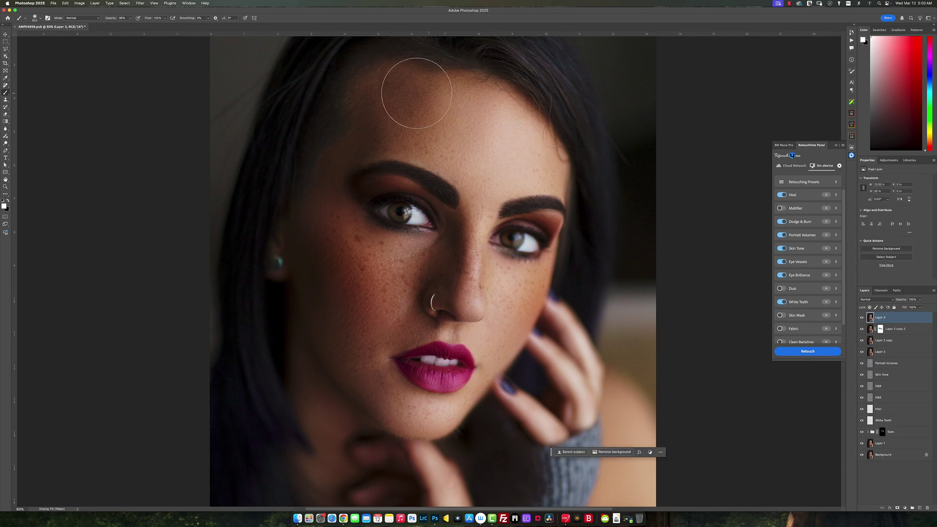
click(125, 4)
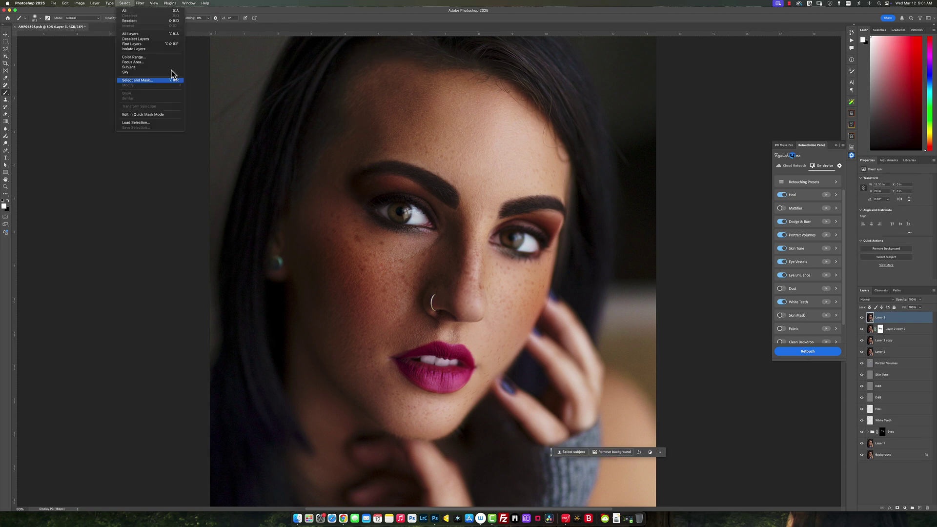
mouse_move(140, 5)
mouse_move(178, 147)
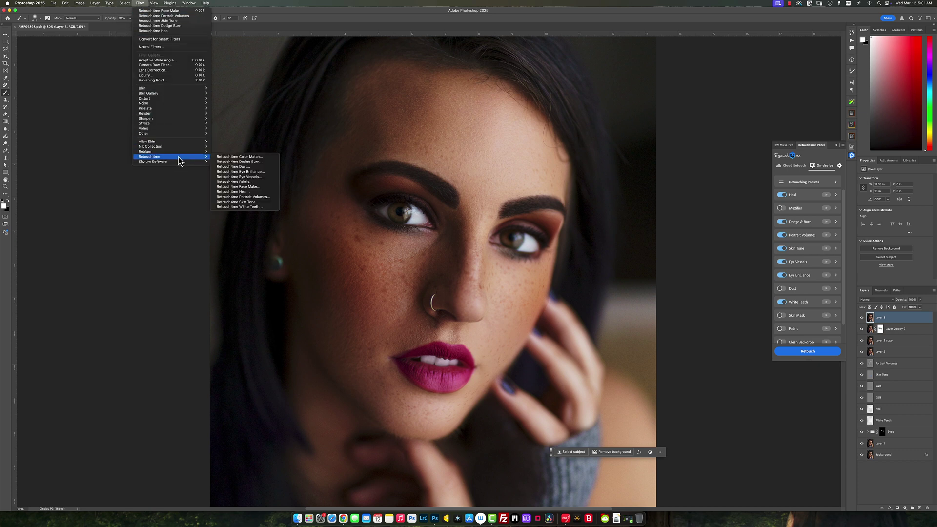
click(247, 187)
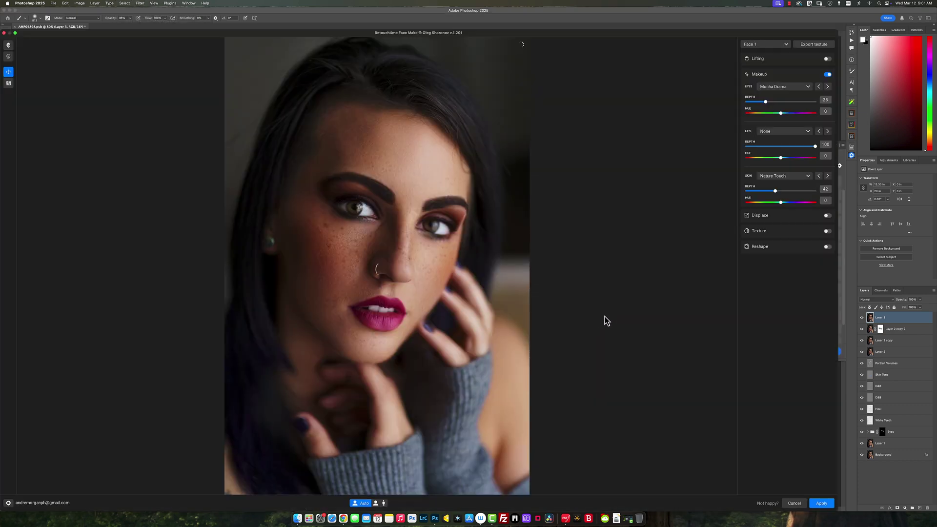
Set the skin makeup to Blushed Radiance with depth 23 and hue -64, set the eye makeup to None, and apply the filter
click(828, 177)
click(8, 46)
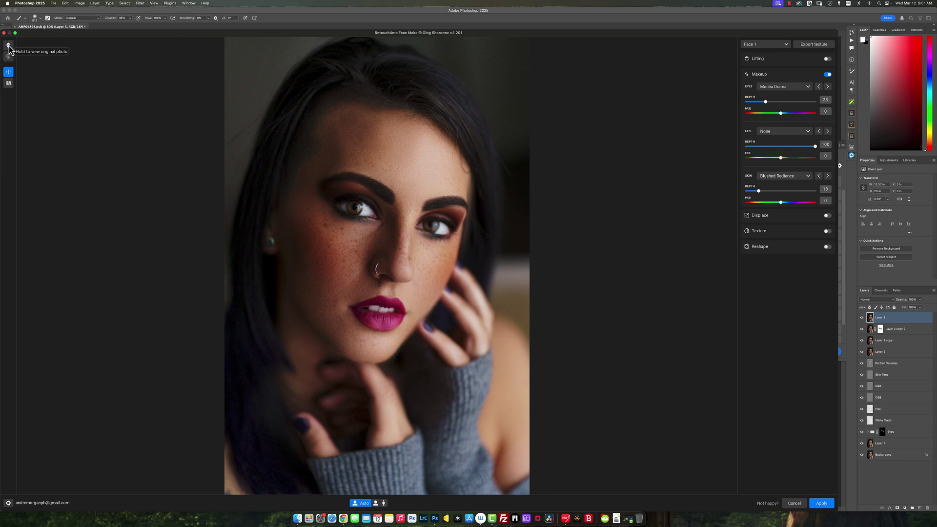
click(807, 91)
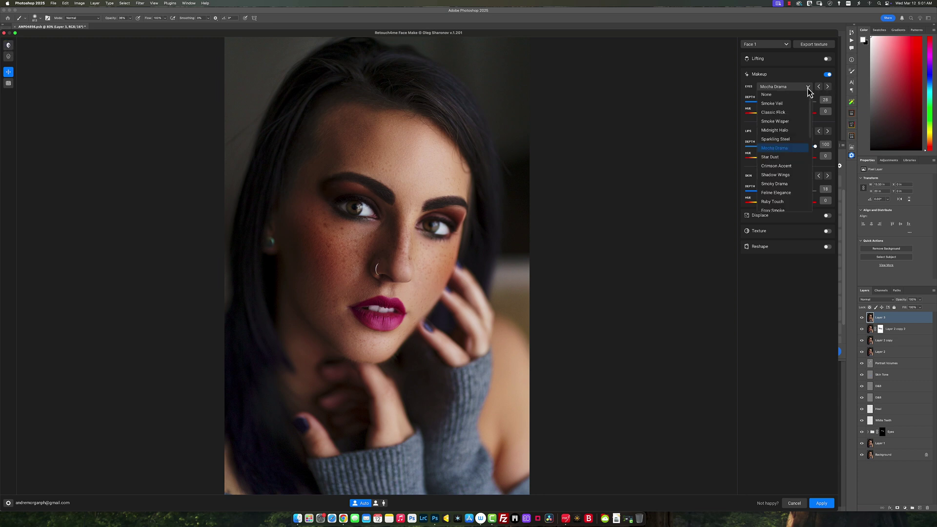
click(799, 99)
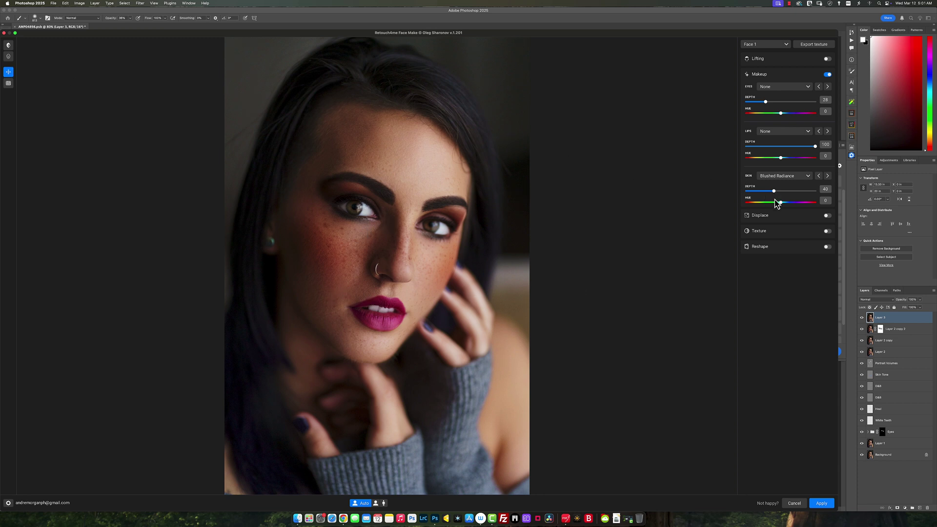
drag(781, 204, 766, 209)
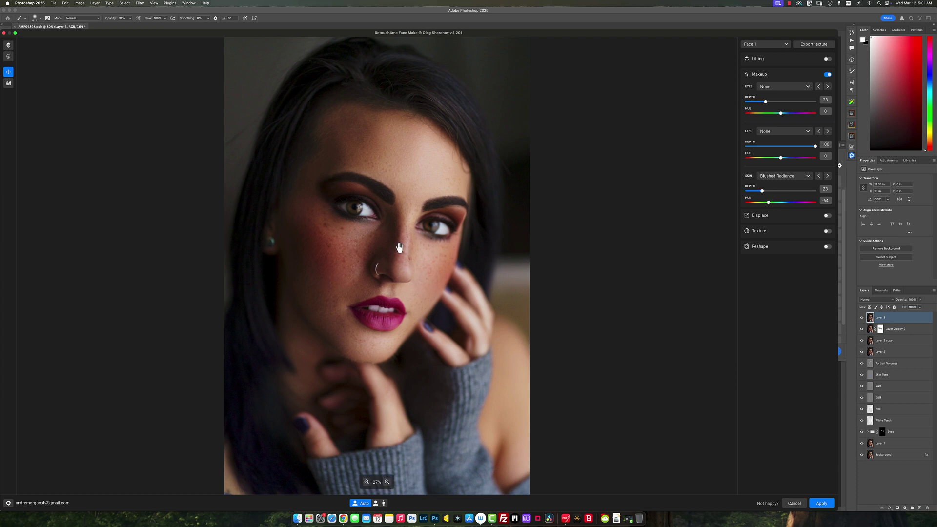
click(833, 506)
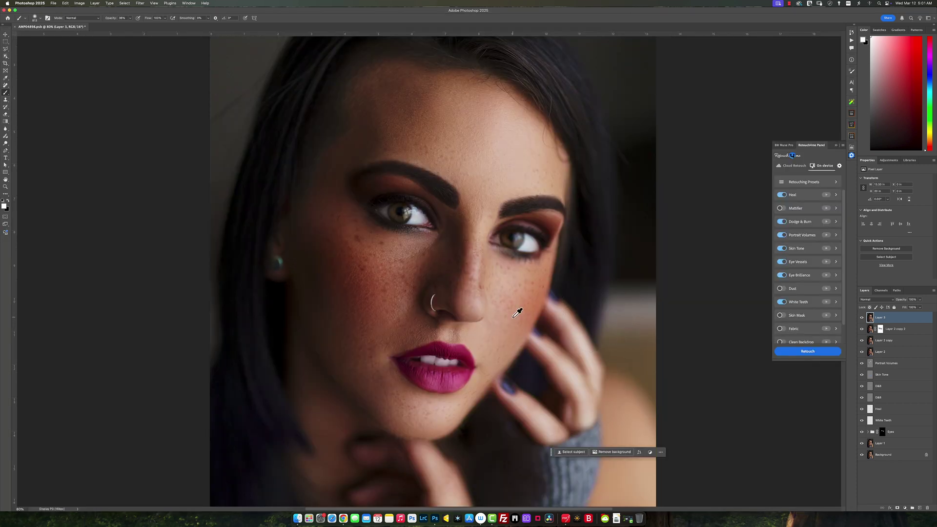
Compare the finished makeup with the original Background layer, both on the whole portrait and close up on the face
scroll(518, 310, down, 2)
scroll(509, 300, down, 2)
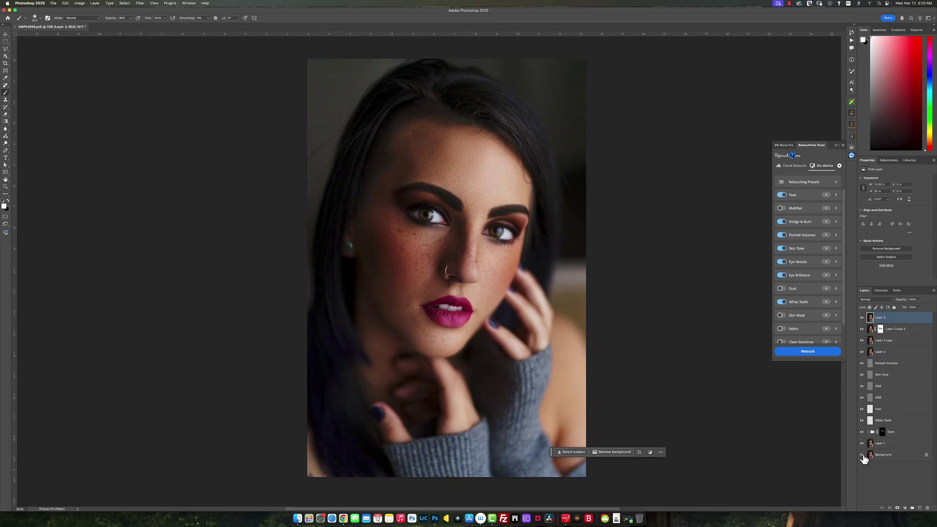
alt+click(862, 454)
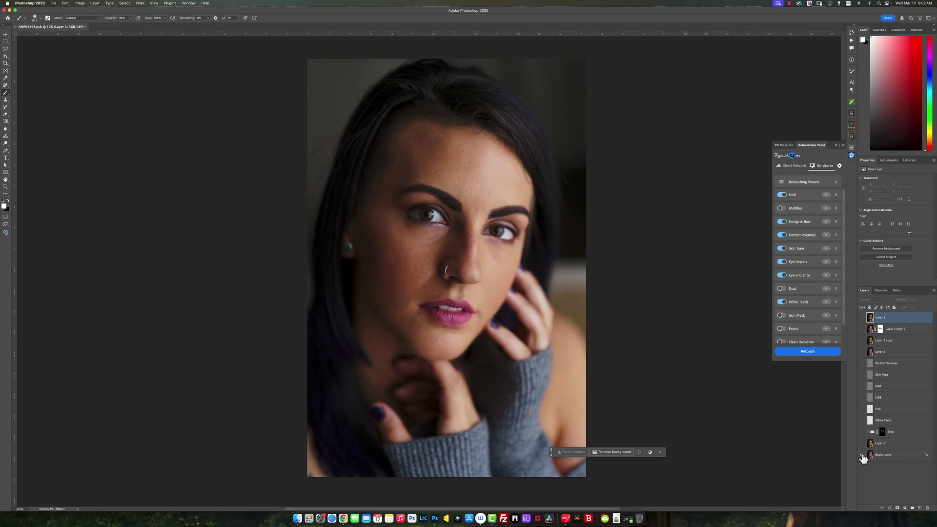
alt+click(862, 455)
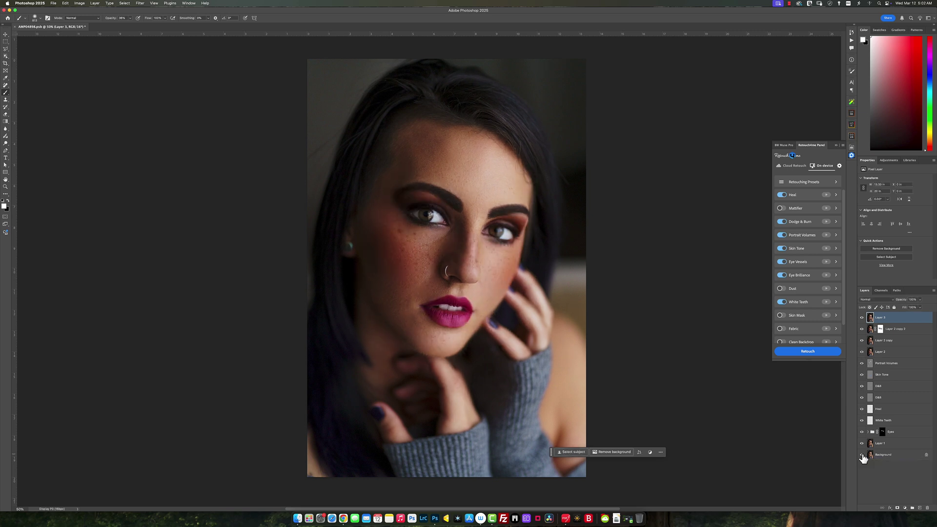
alt+click(862, 455)
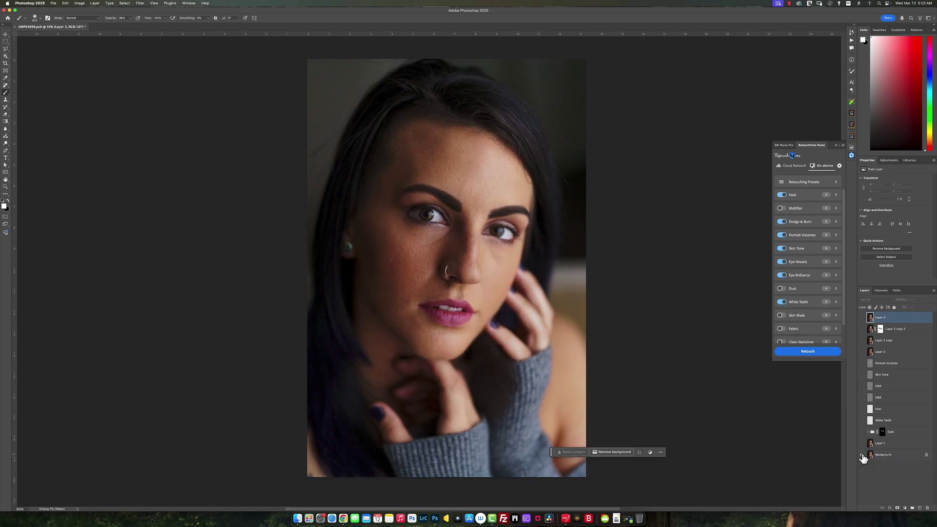
alt+click(862, 455)
scroll(474, 344, up, 3)
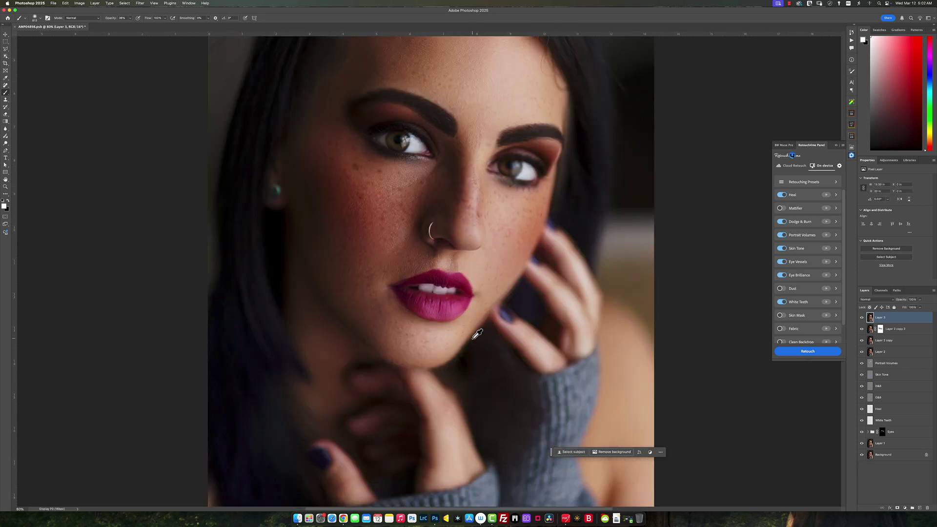
scroll(485, 314, up, 5)
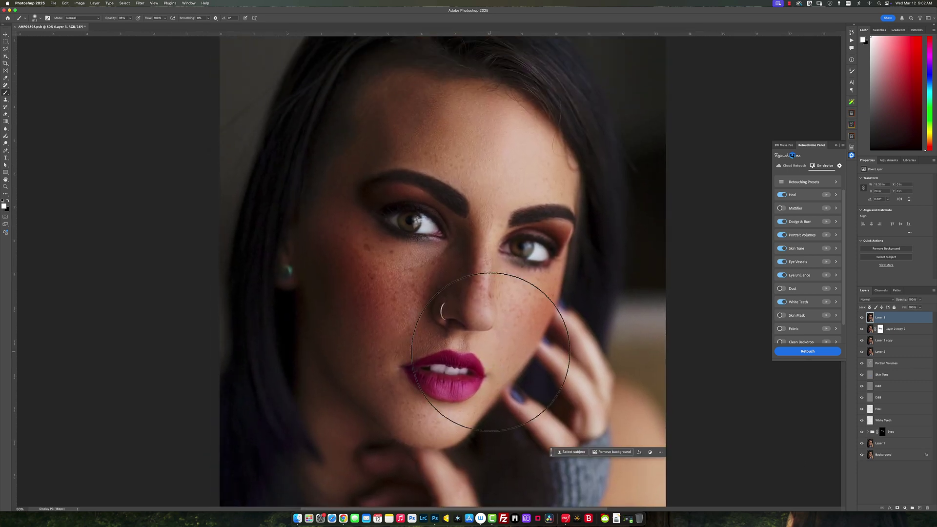
scroll(510, 319, up, 3)
scroll(511, 318, down, 3)
scroll(511, 315, up, 3)
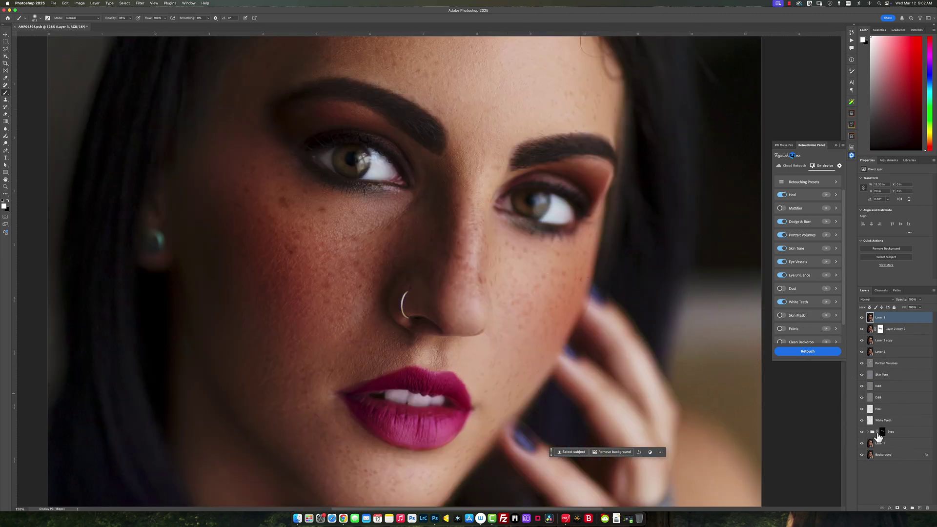
alt+click(862, 455)
alt+click(861, 455)
alt+click(862, 455)
alt+click(862, 455)
key(super+0)
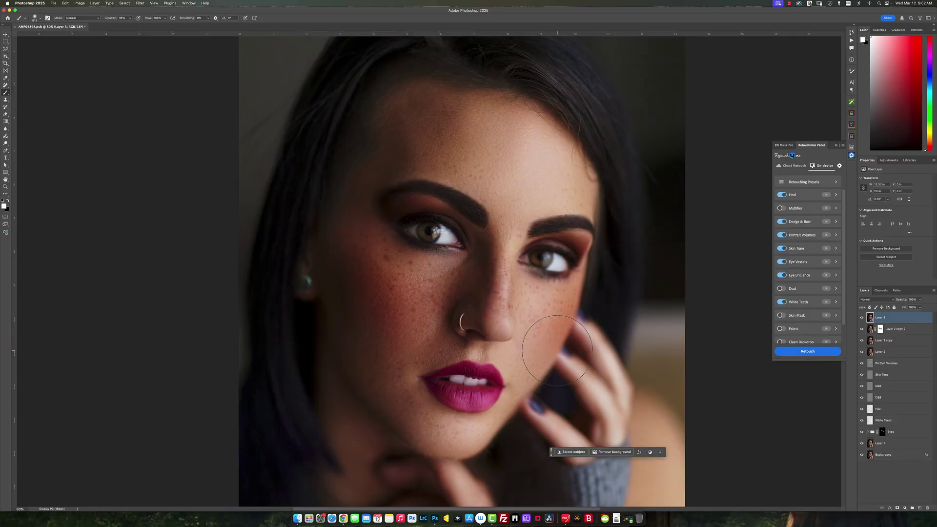
Duplicate Layer 3 and open the copy in the Face Make filter
key(super+j)
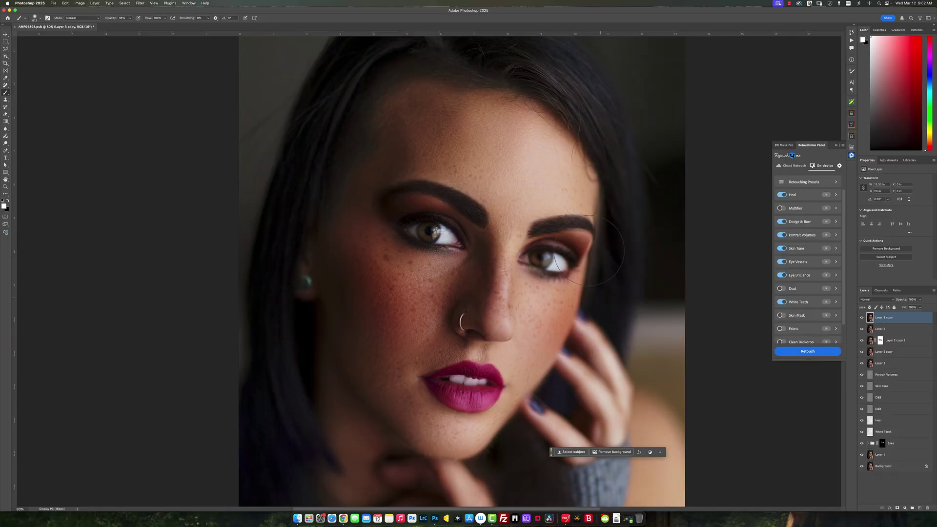
scroll(600, 298, down, 5)
click(141, 3)
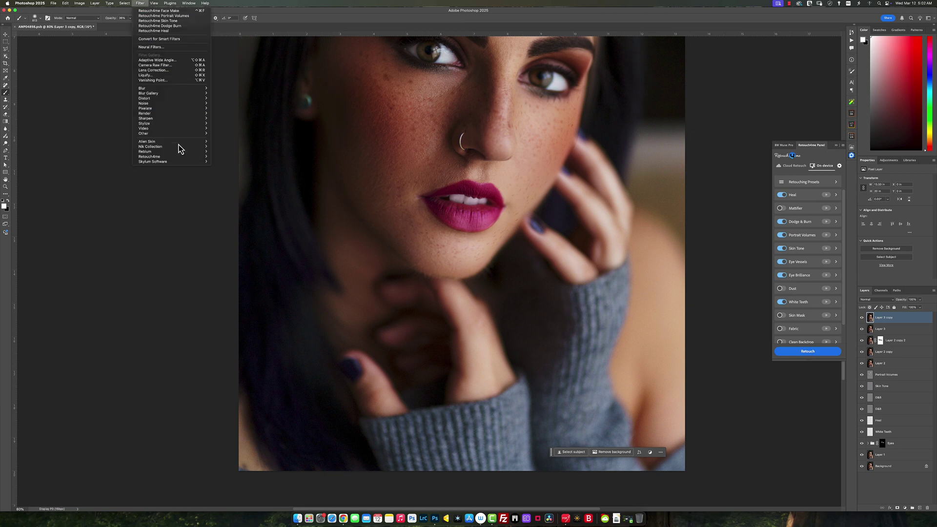
mouse_move(184, 156)
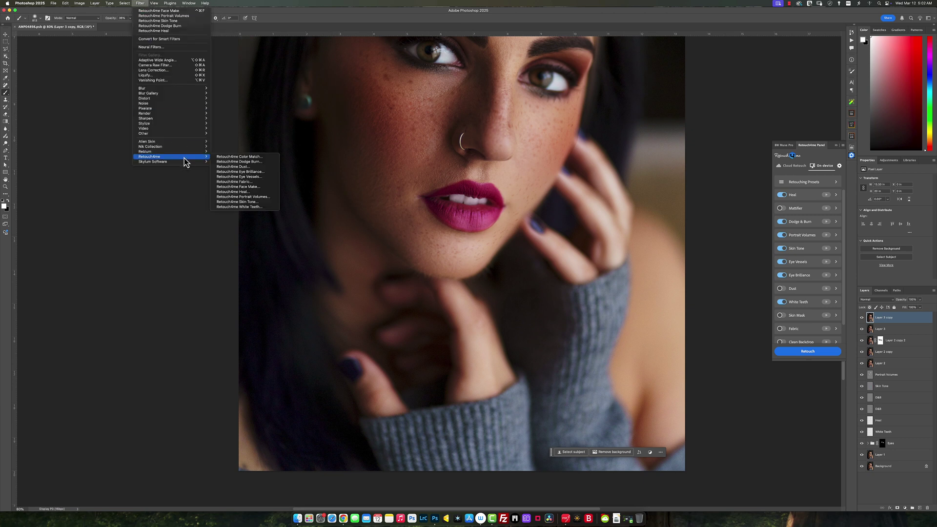
click(247, 192)
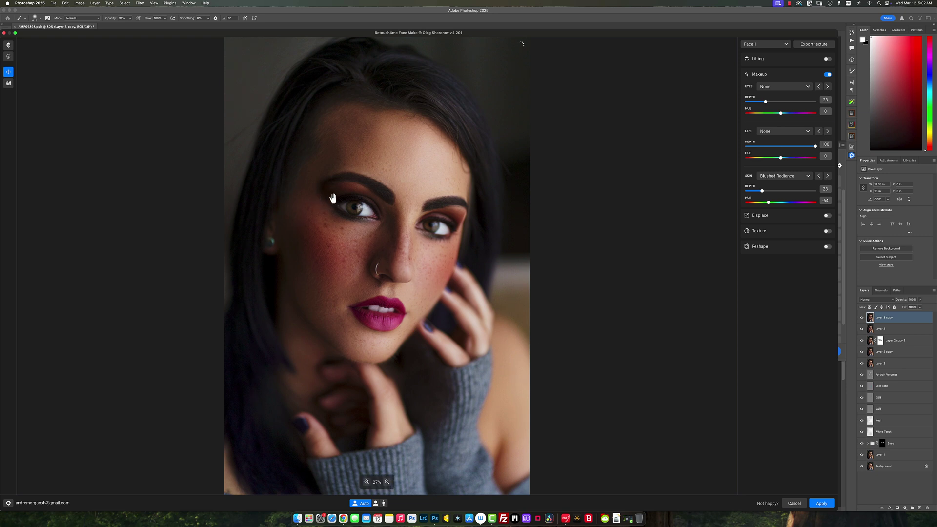
Set the skin makeup to None and display the editable face mesh over the portrait
scroll(322, 199, up, 2)
click(810, 179)
click(804, 189)
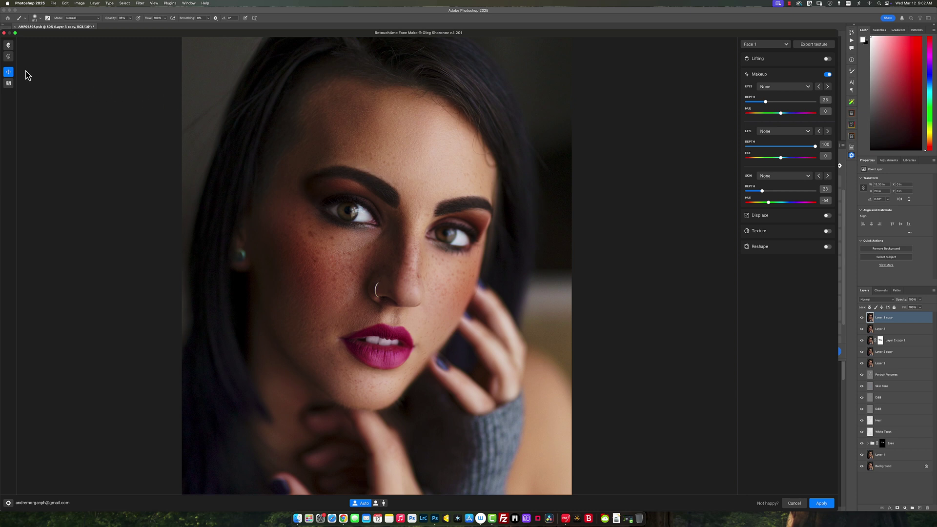
click(10, 82)
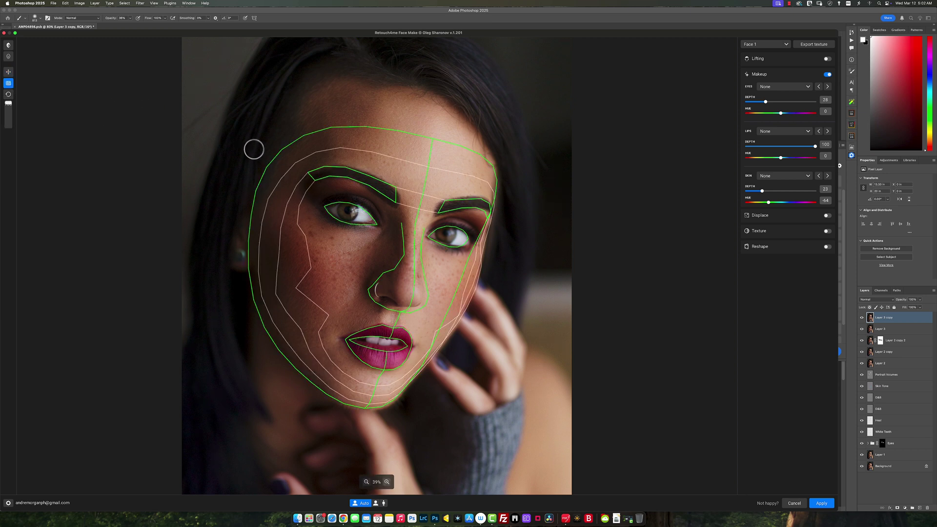